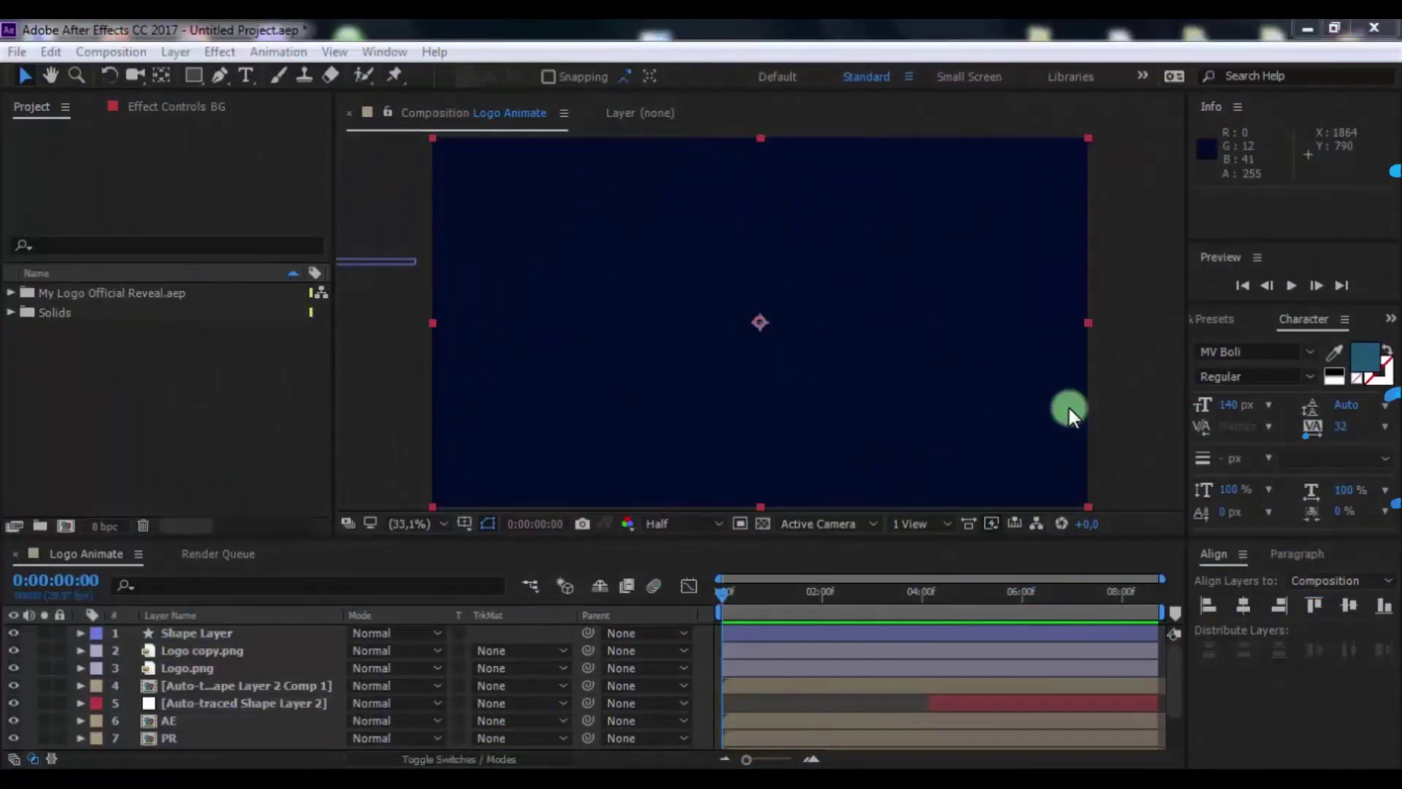
- Select the Logo.png layer and start previewing the Logo Animate logo reveal
{"action": "left_click", "coordinate": [751, 669]}
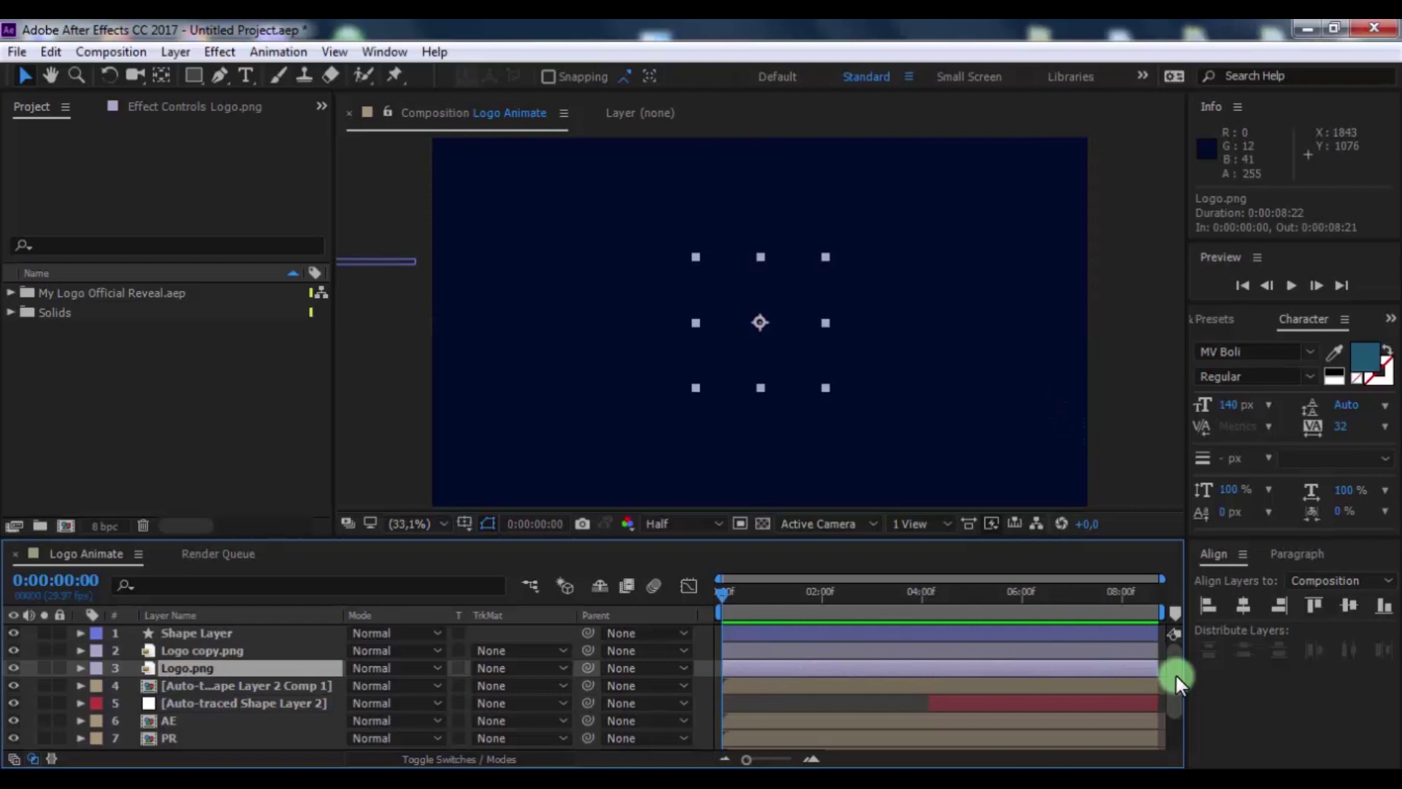
{"action": "scroll", "coordinate": [1174, 704], "scroll_direction": "down", "scroll_amount": 3}
{"action": "scroll", "coordinate": [1177, 676], "scroll_direction": "up", "scroll_amount": 3}
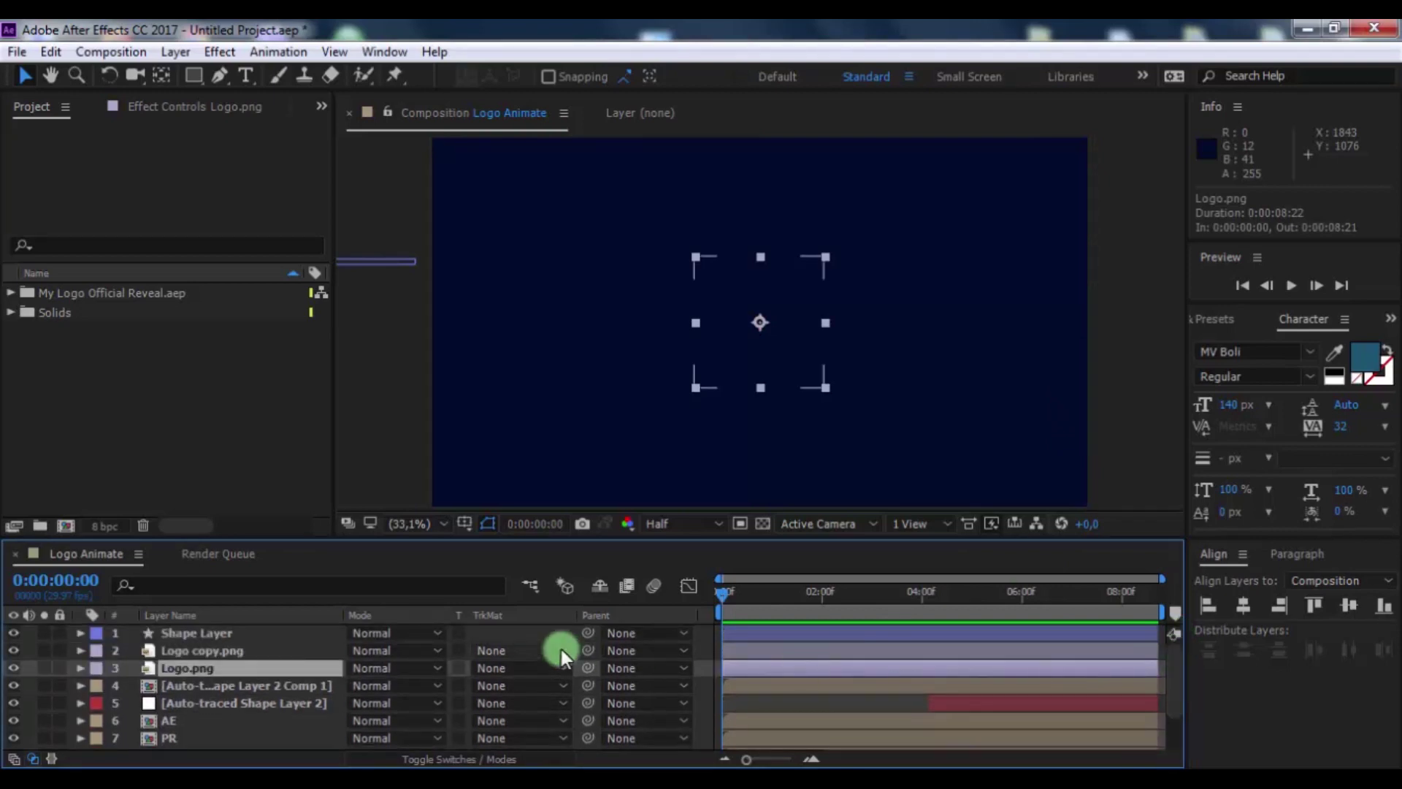
{"action": "left_click", "coordinate": [1285, 287]}
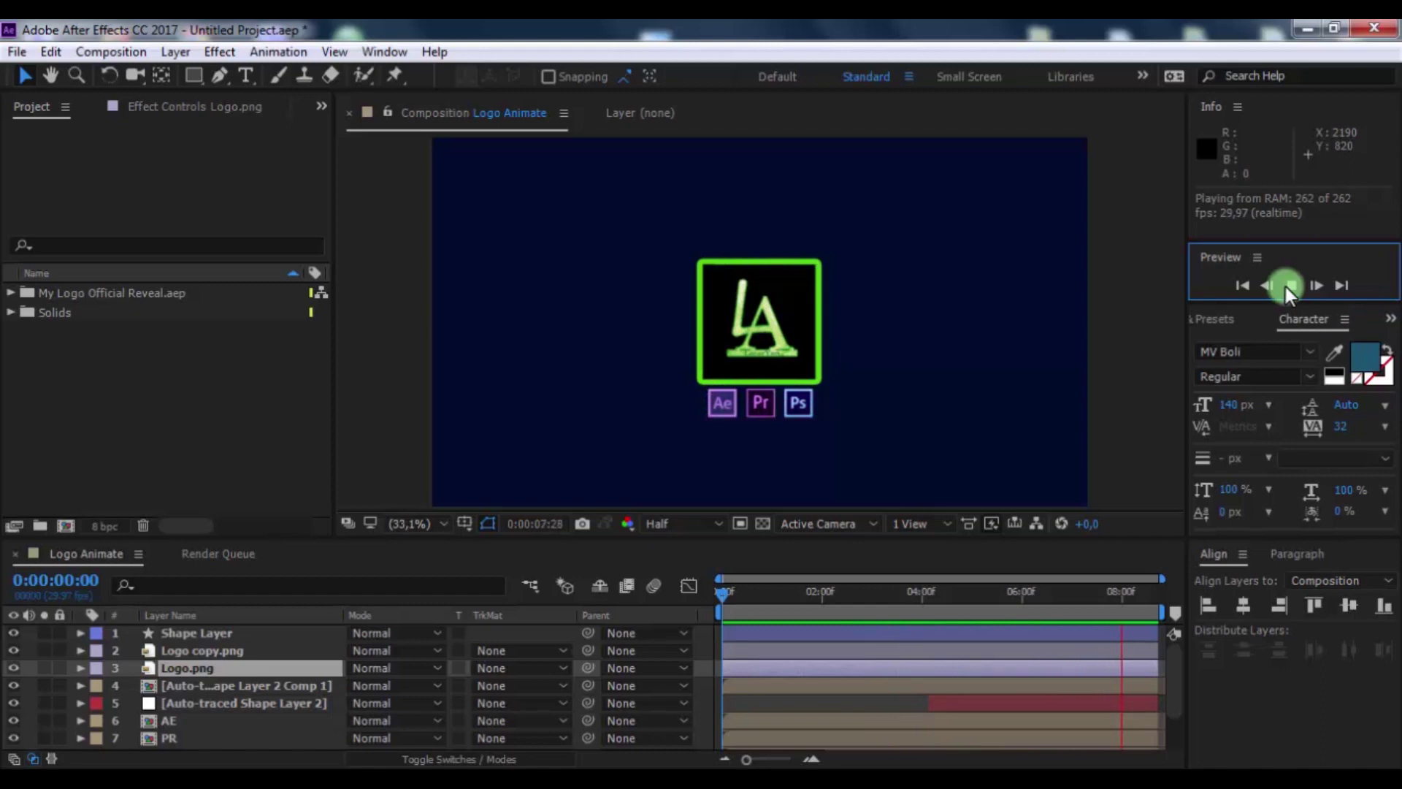
- Stop the preview and add the Logo Animate composition to the Render Queue
{"action": "left_click", "coordinate": [1285, 286]}
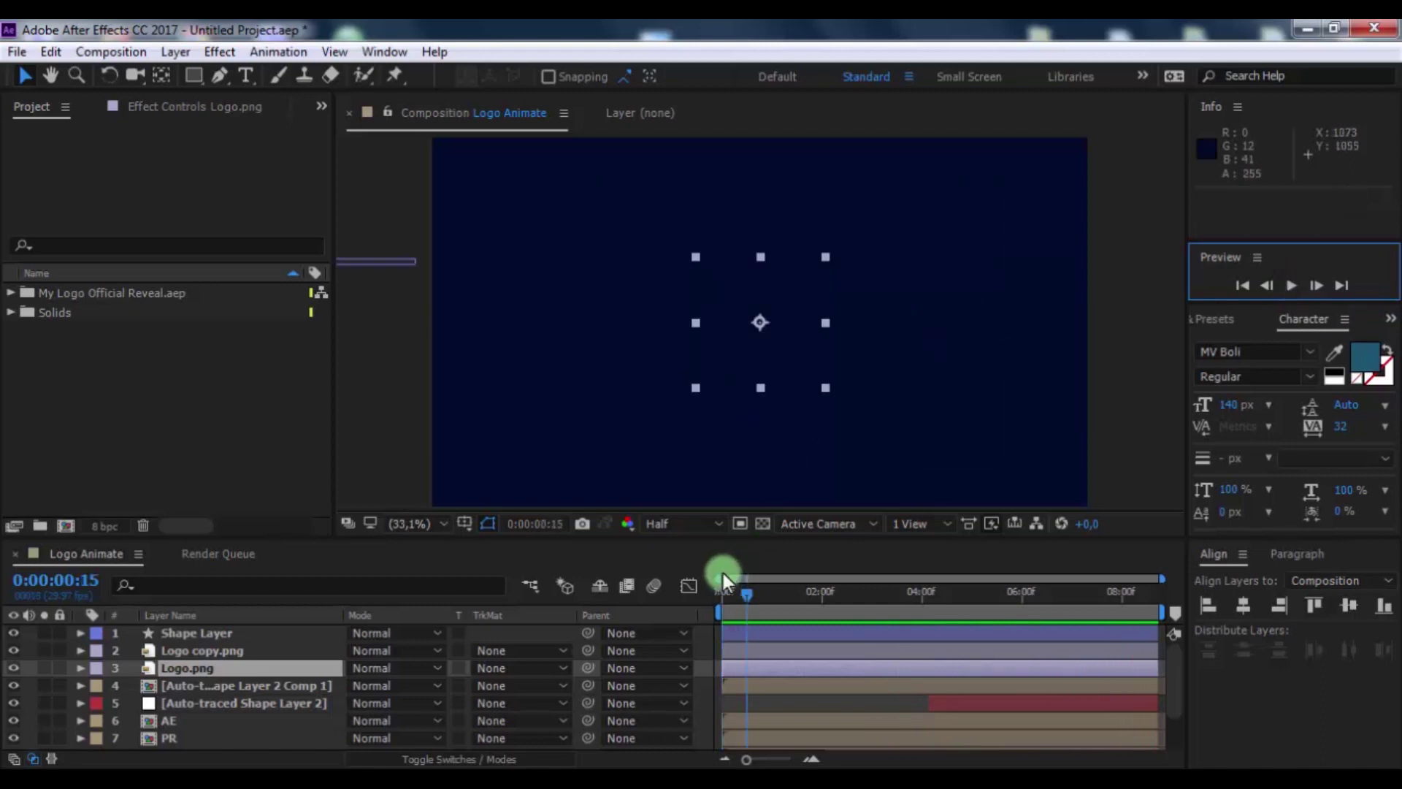
{"action": "left_click", "coordinate": [241, 679]}
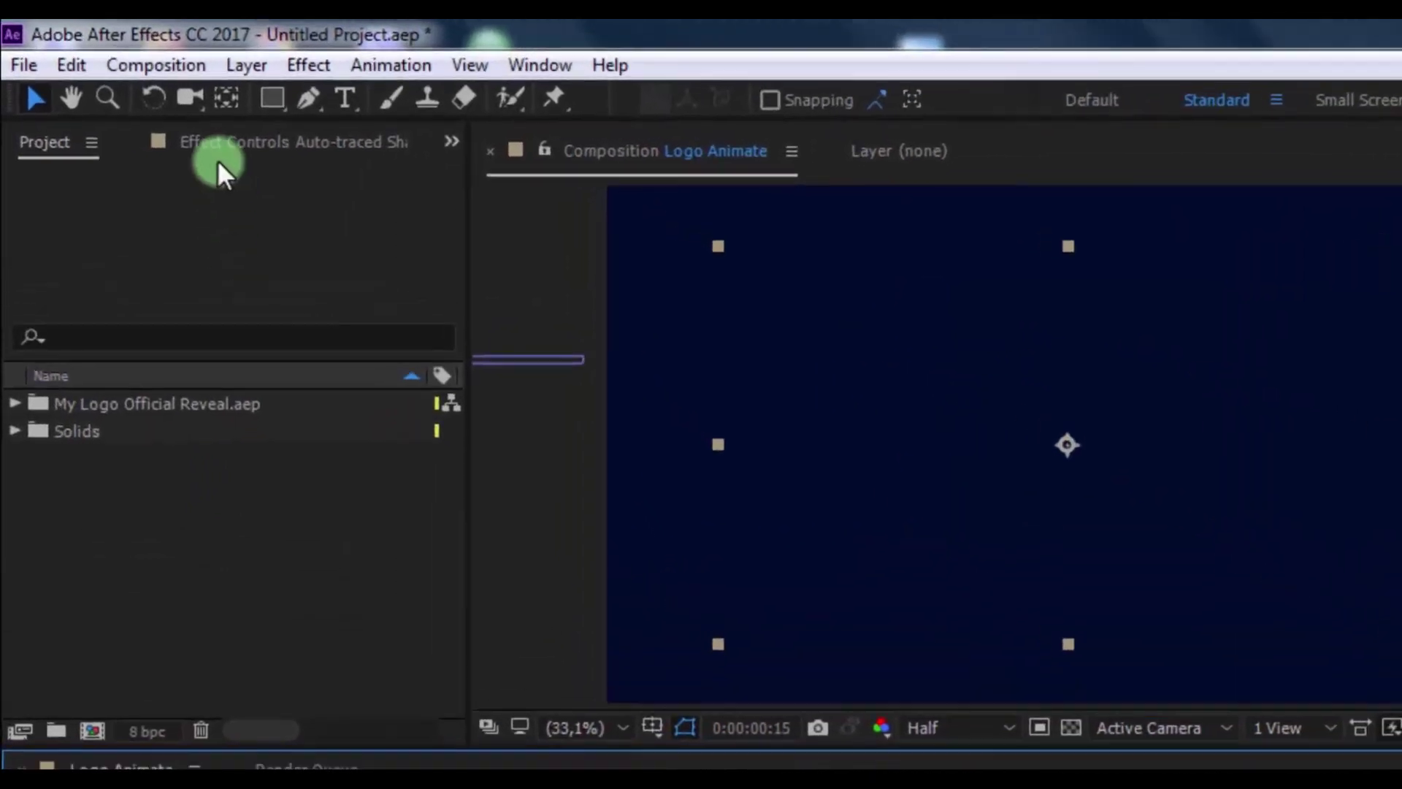
{"action": "left_click", "coordinate": [226, 67]}
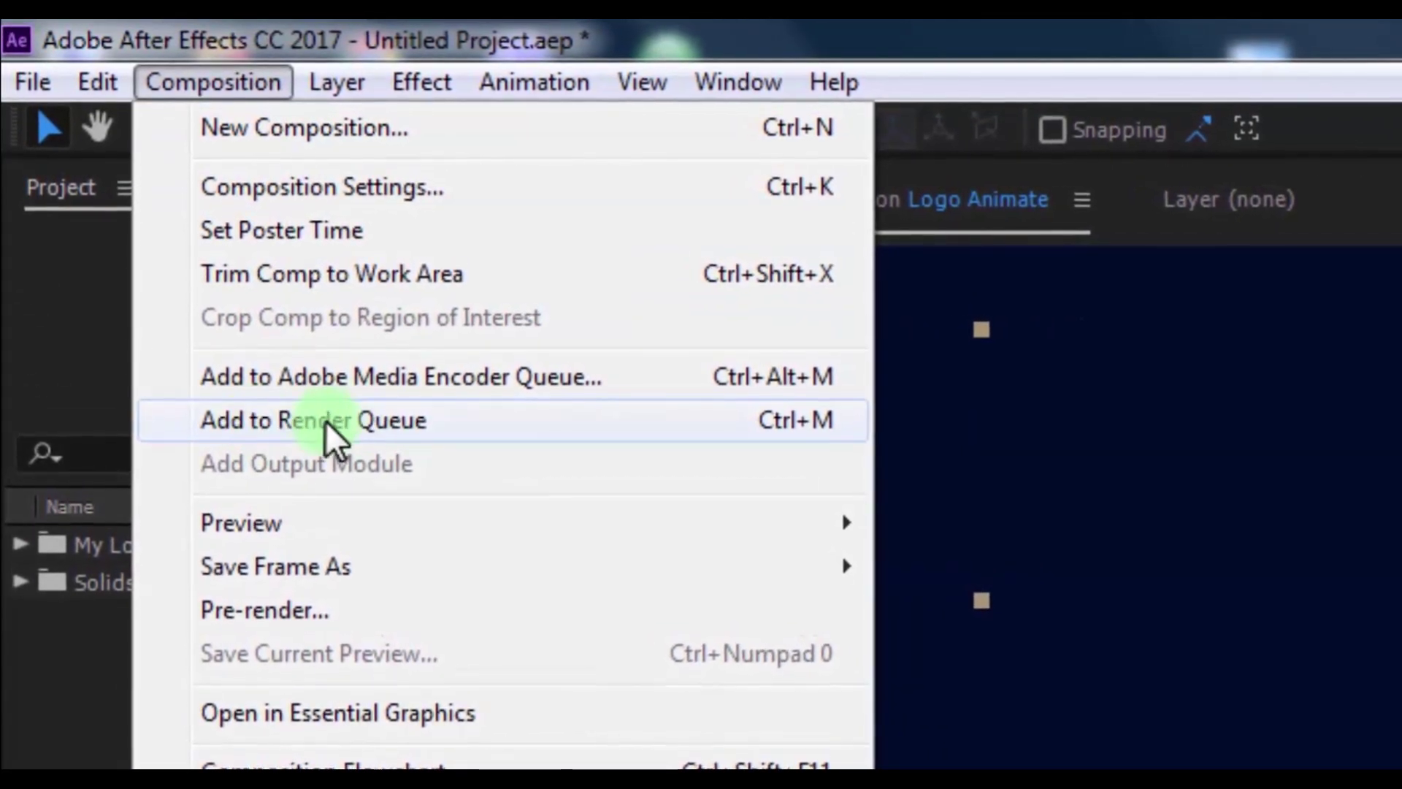
{"action": "left_click", "coordinate": [361, 416]}
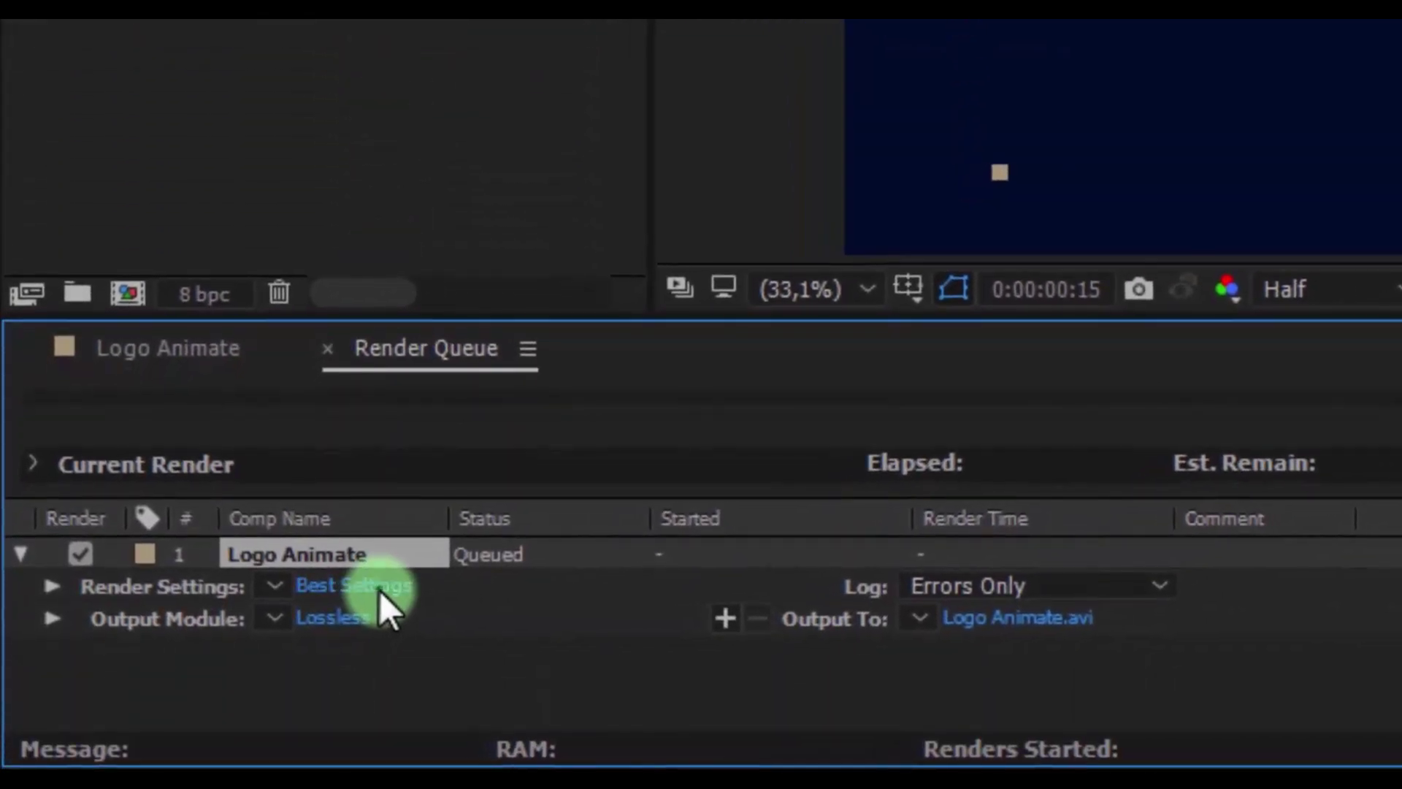
- Set the render settings to Best quality with Full resolution
{"action": "left_click", "coordinate": [375, 593]}
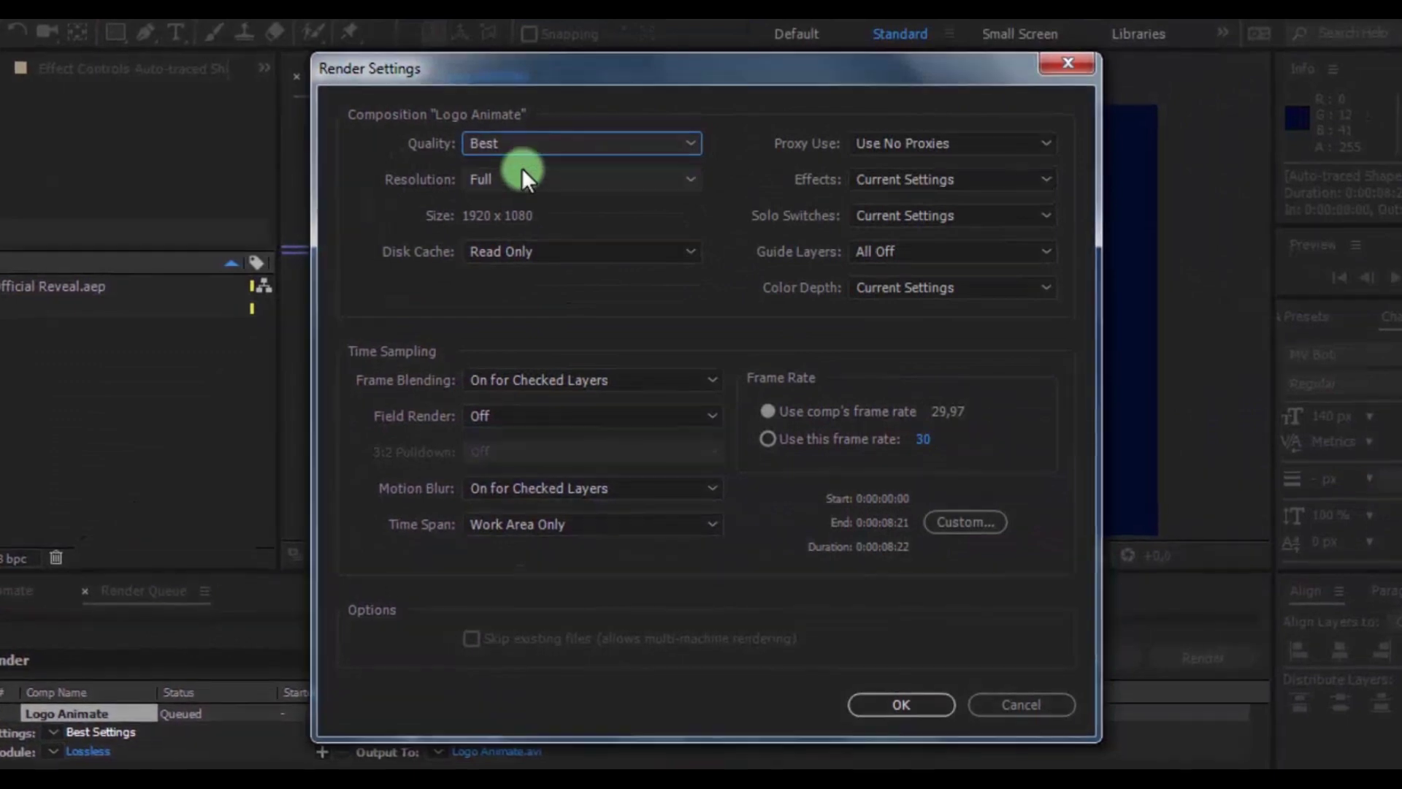
{"action": "left_click", "coordinate": [476, 178]}
{"action": "left_click", "coordinate": [520, 239]}
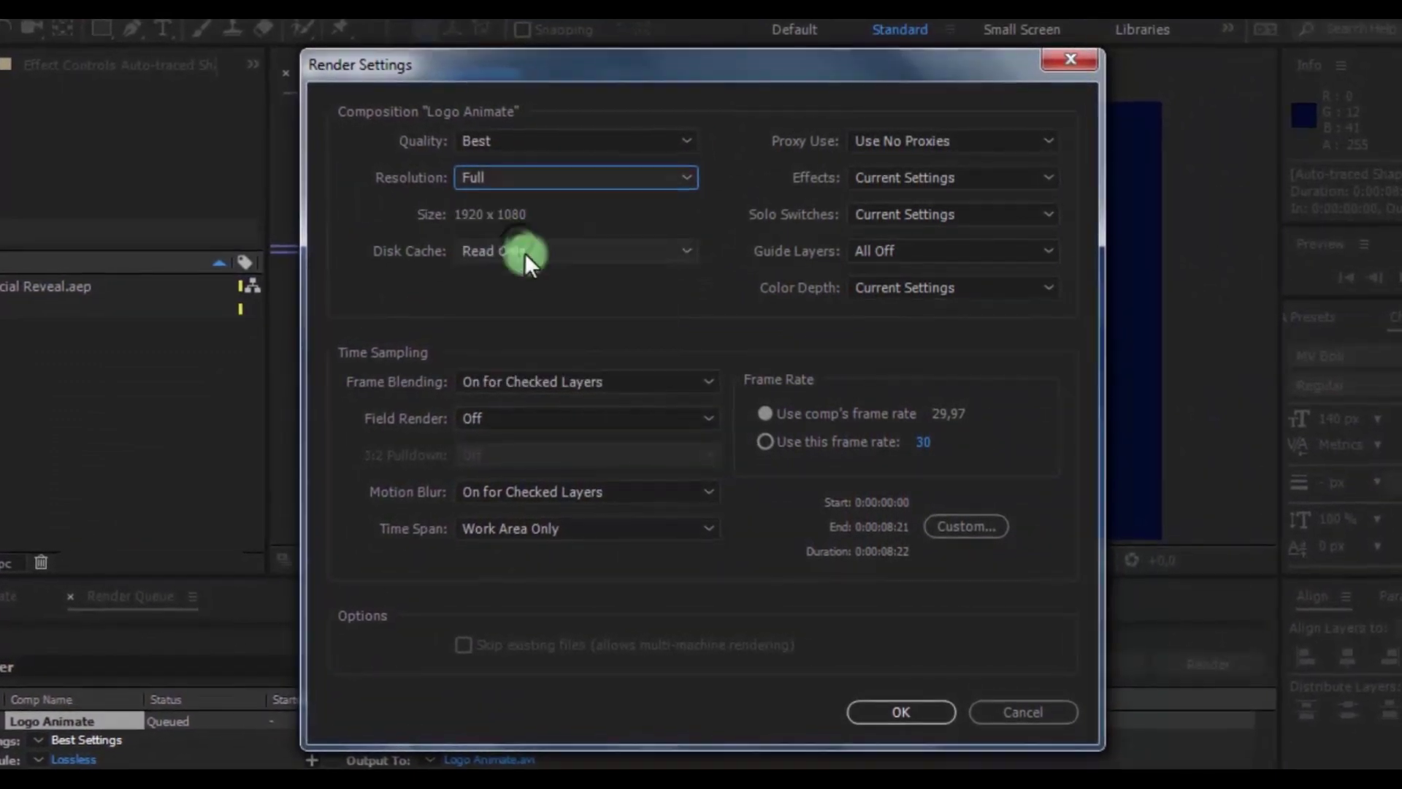
{"action": "left_click", "coordinate": [908, 718]}
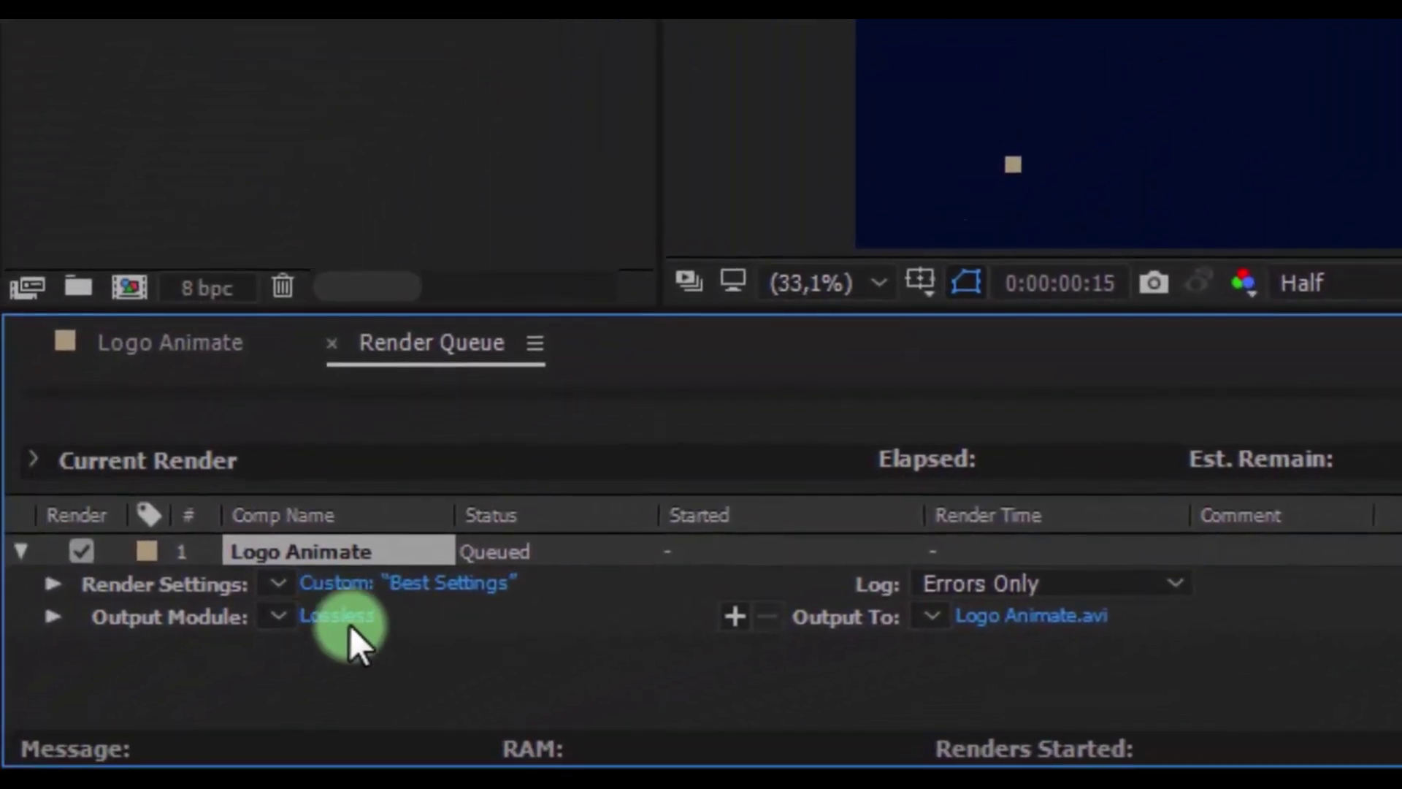
- Set the output module to AVI format with RGB video channels
{"action": "left_click", "coordinate": [350, 619]}
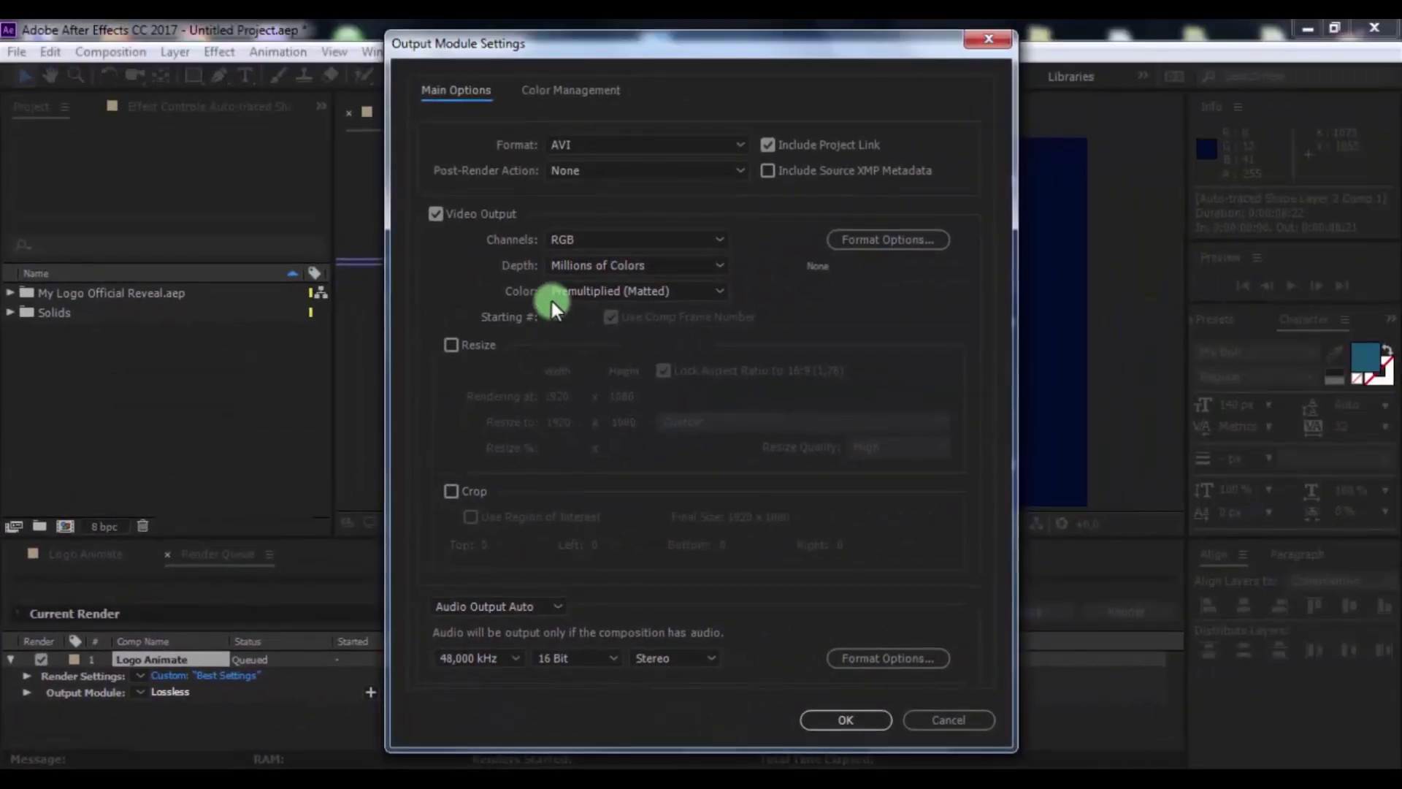
{"action": "left_click", "coordinate": [587, 151]}
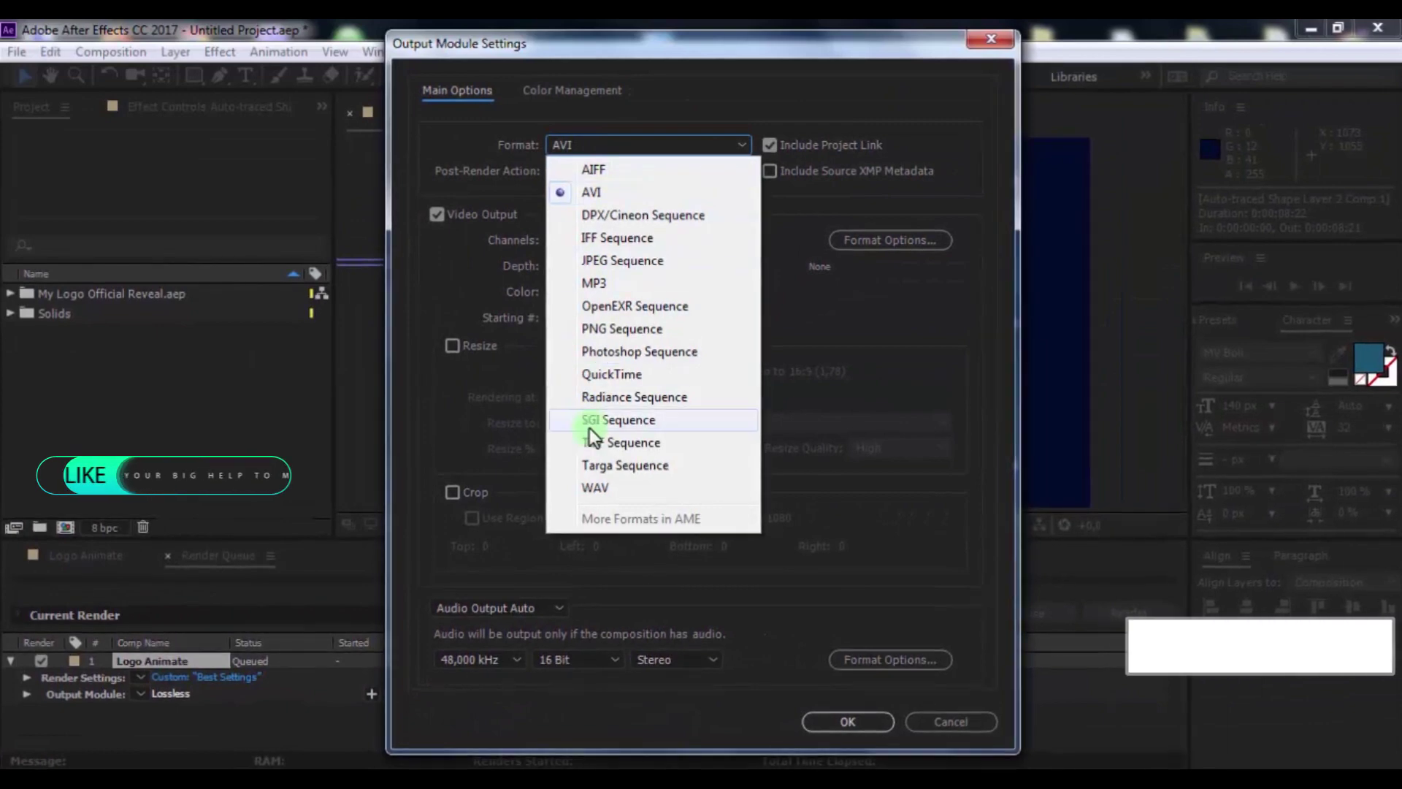
{"action": "left_click", "coordinate": [595, 197]}
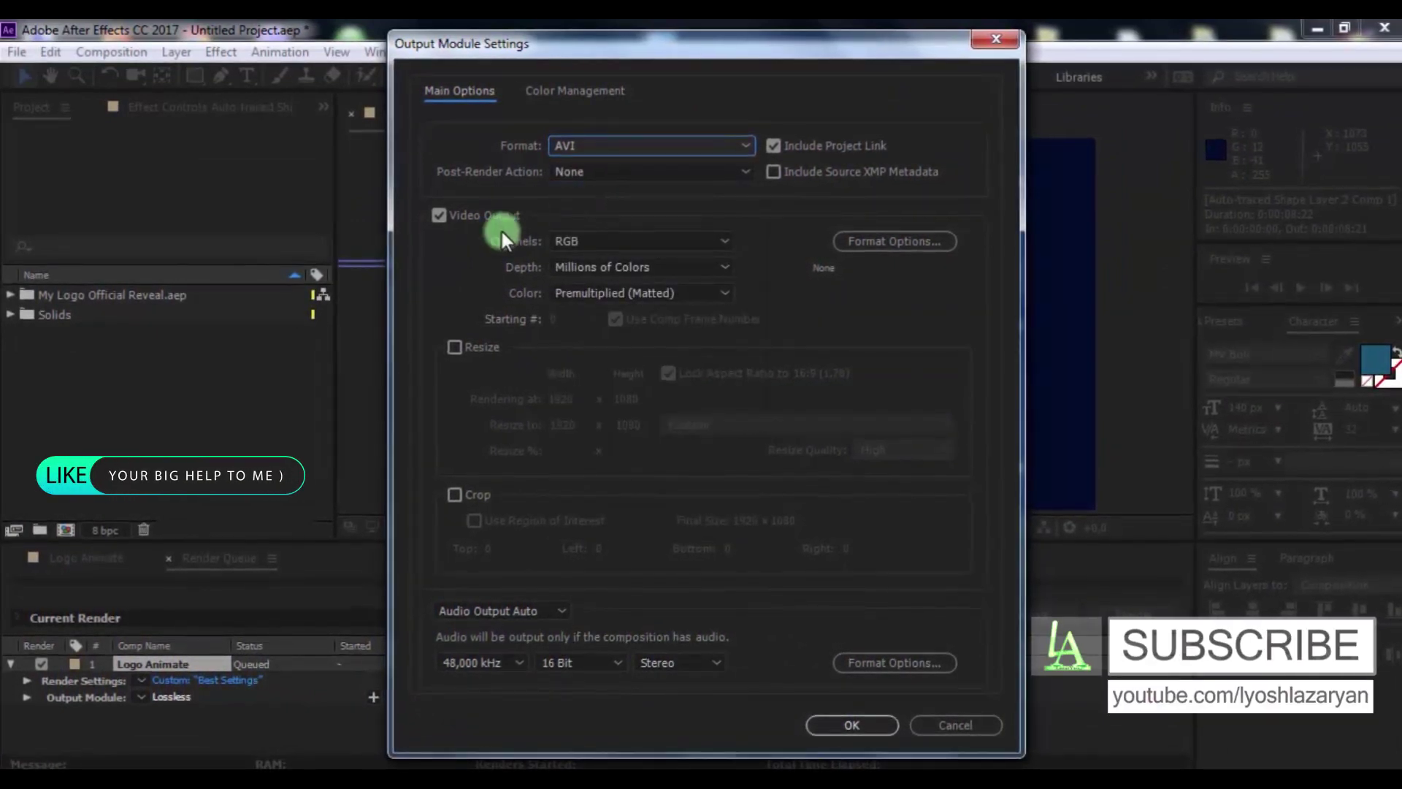
{"action": "left_click", "coordinate": [577, 237]}
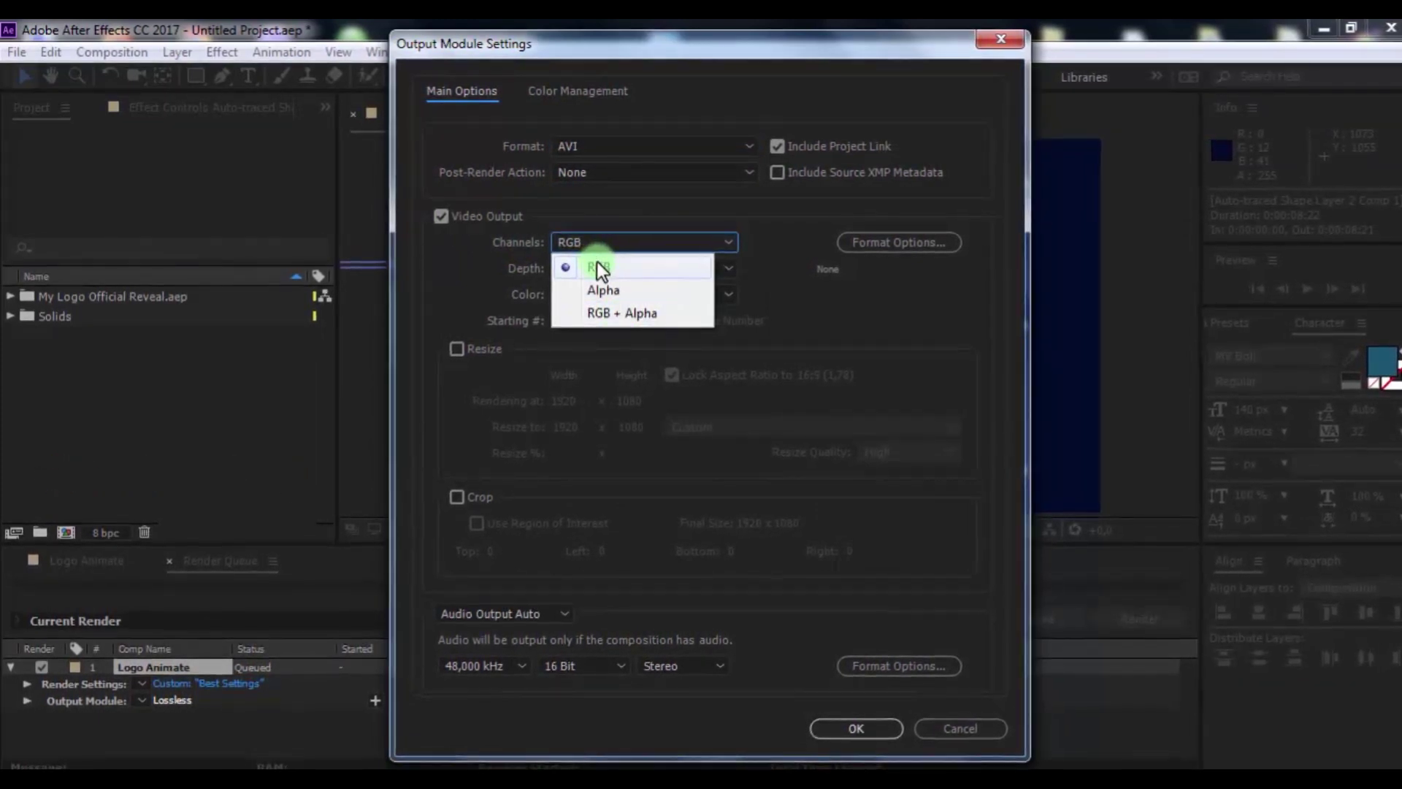
{"action": "left_click", "coordinate": [597, 265]}
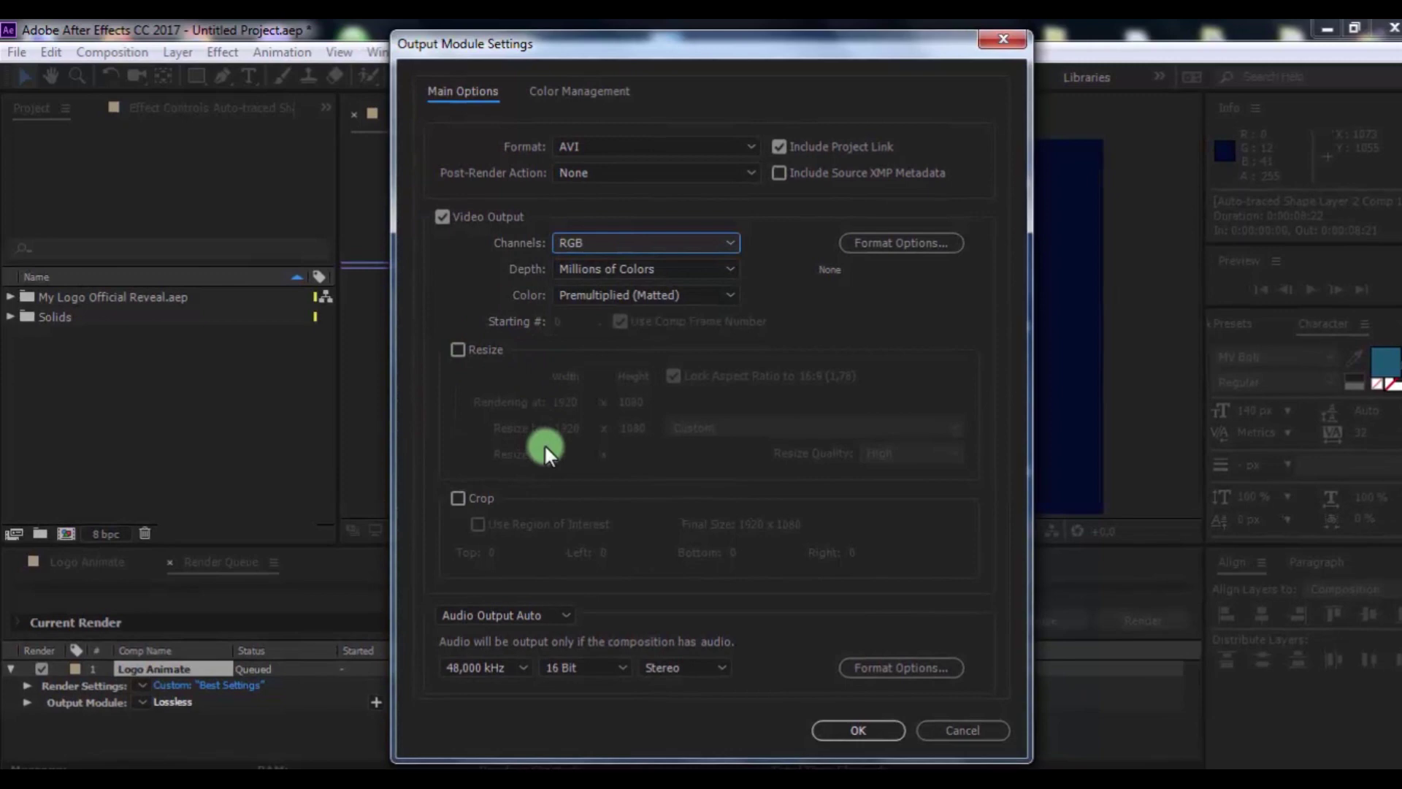
{"action": "left_click", "coordinate": [559, 616]}
{"action": "left_click", "coordinate": [858, 731]}
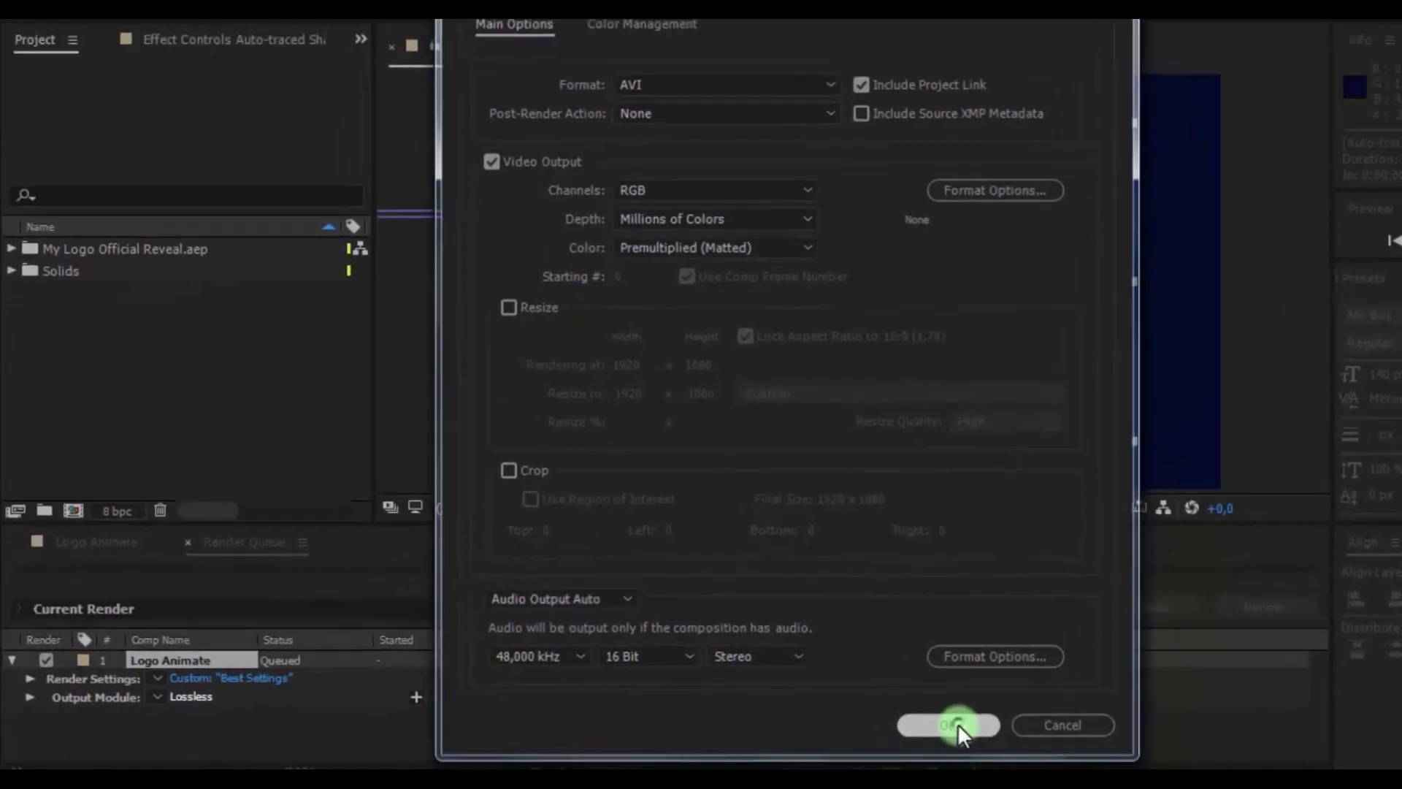
{"action": "left_click", "coordinate": [915, 657]}
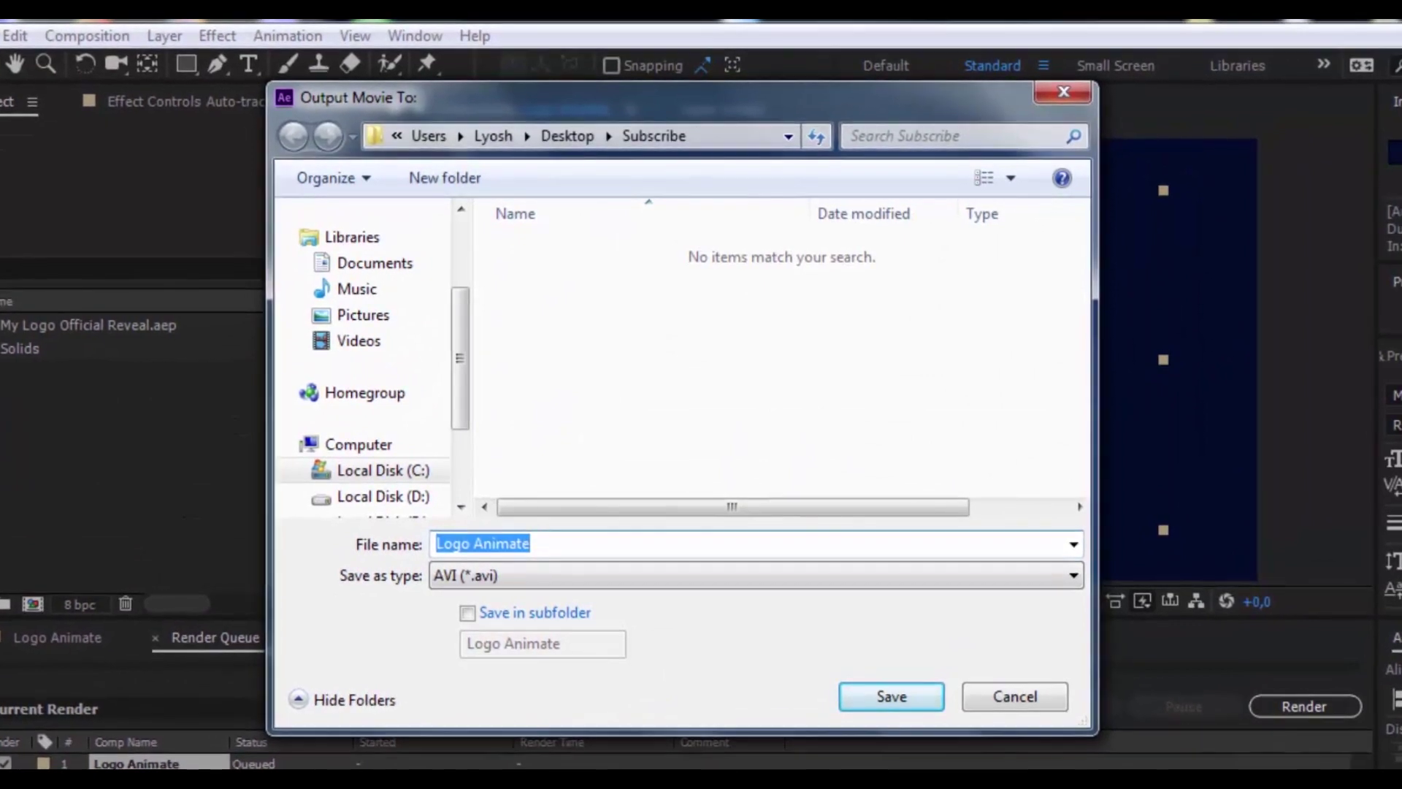
- Save the output as Logo Animation.avi on the Desktop and render the composition
{"action": "left_click_drag", "start_coordinate": [450, 358], "coordinate": [463, 213]}
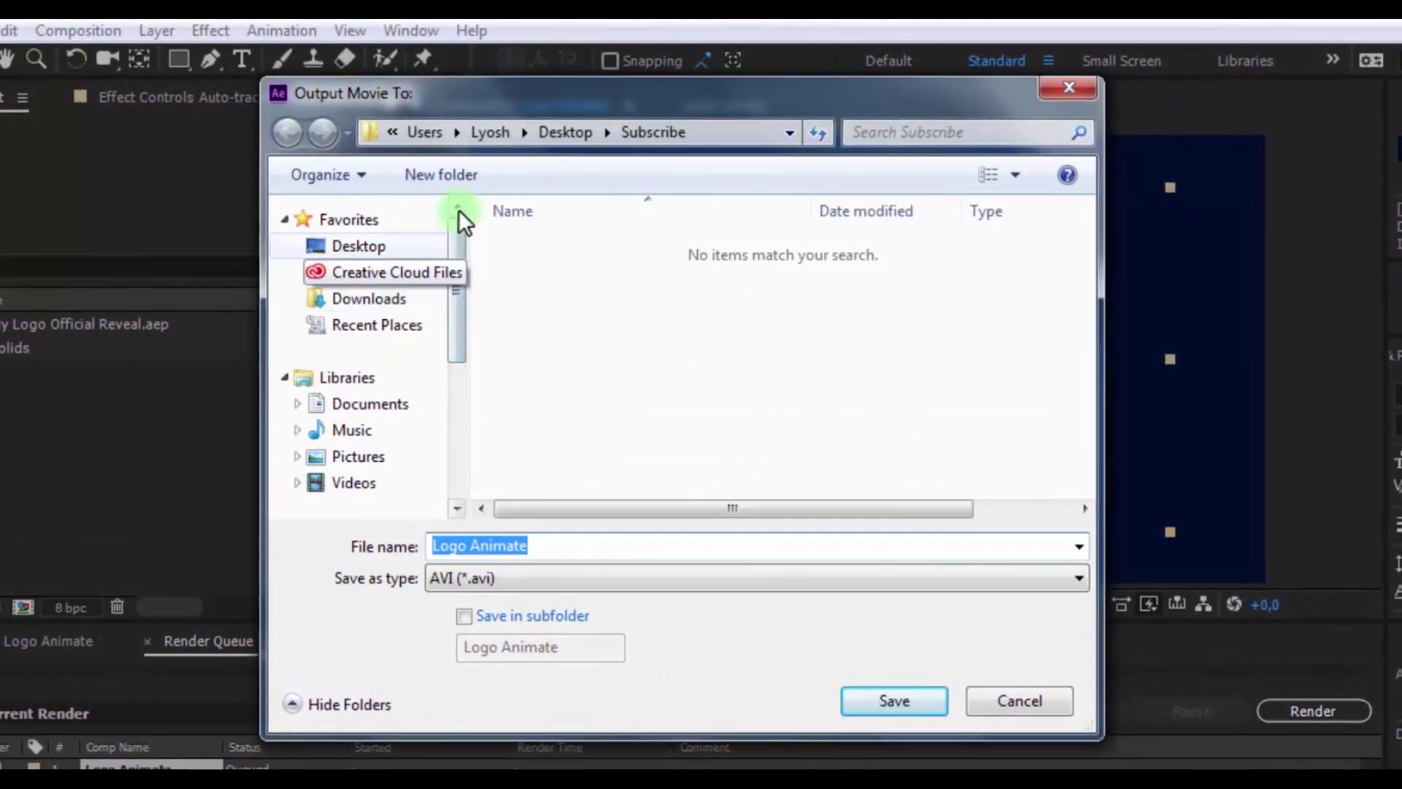
{"action": "left_click", "coordinate": [551, 136]}
{"action": "left_click", "coordinate": [711, 551]}
{"action": "key", "text": "BackSpace"}
{"action": "type", "text": "ion"}
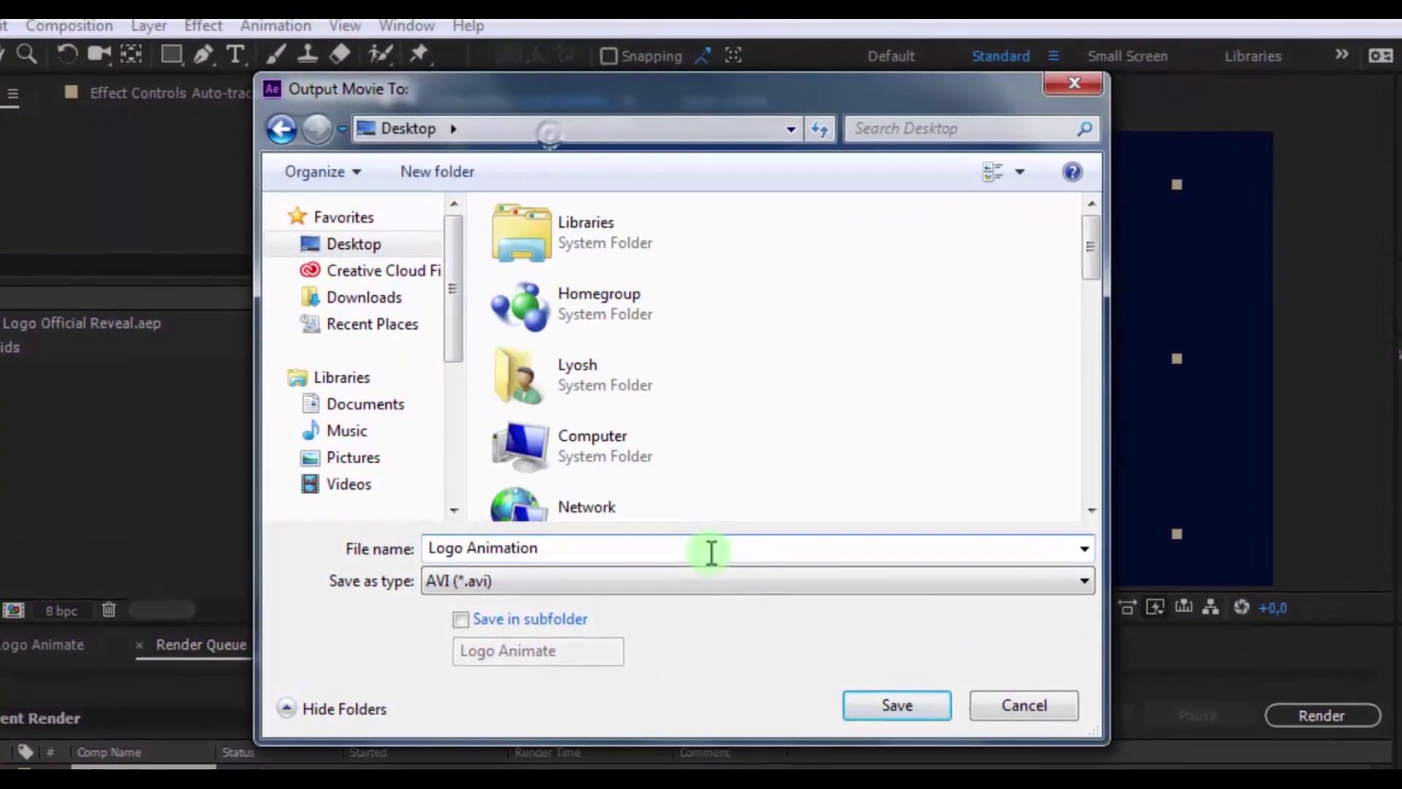
{"action": "left_click", "coordinate": [863, 704]}
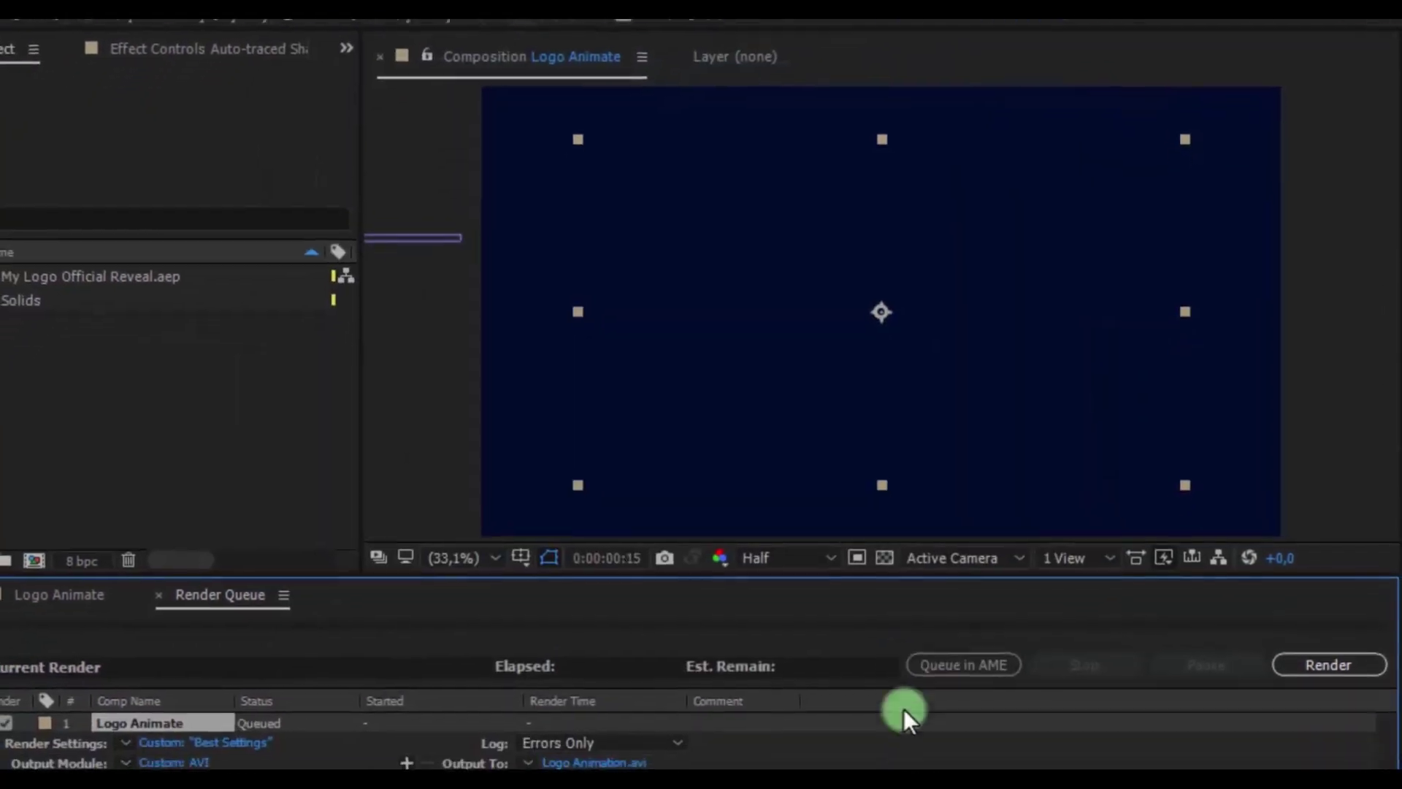
{"action": "left_click", "coordinate": [1333, 581]}
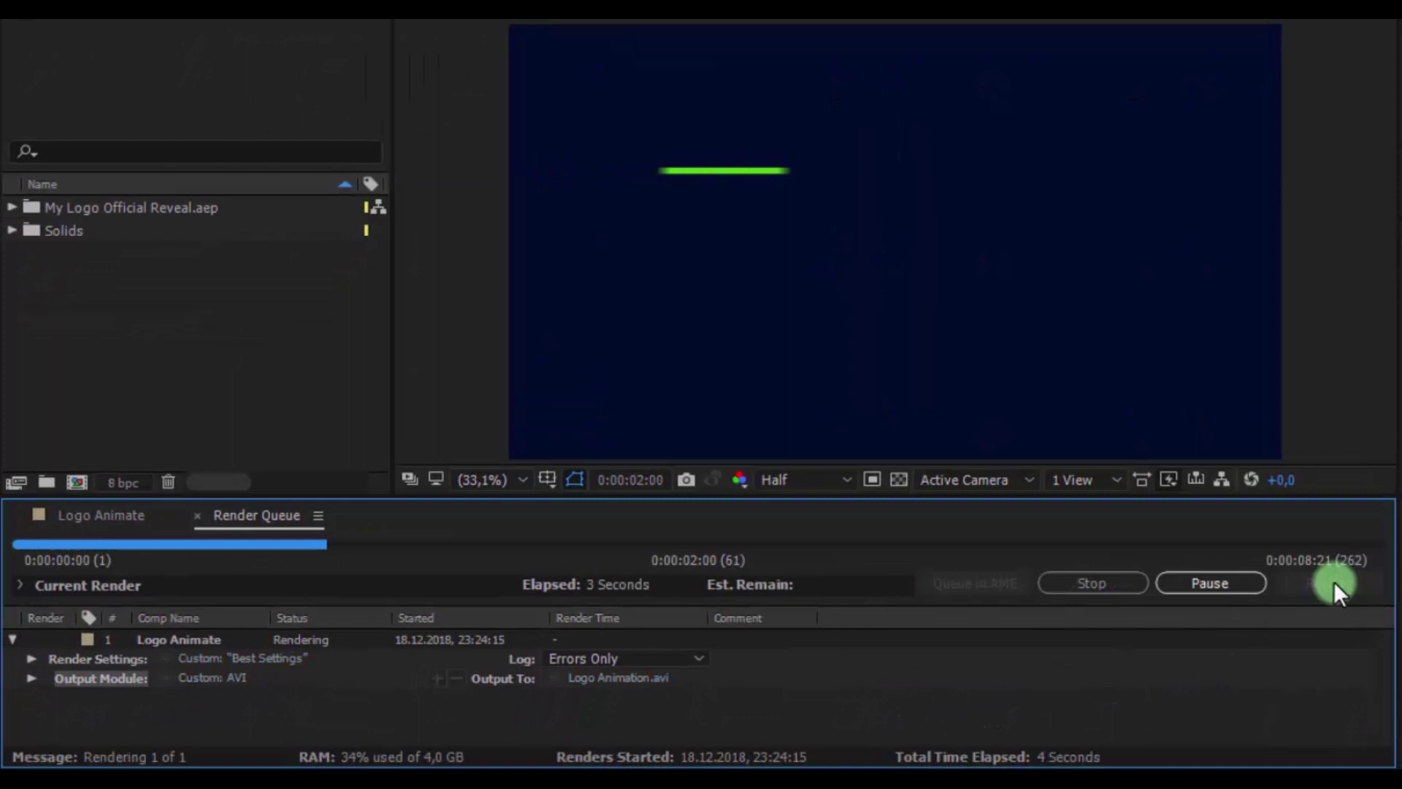
{"action": "key", "text": "Caps_Lock"}
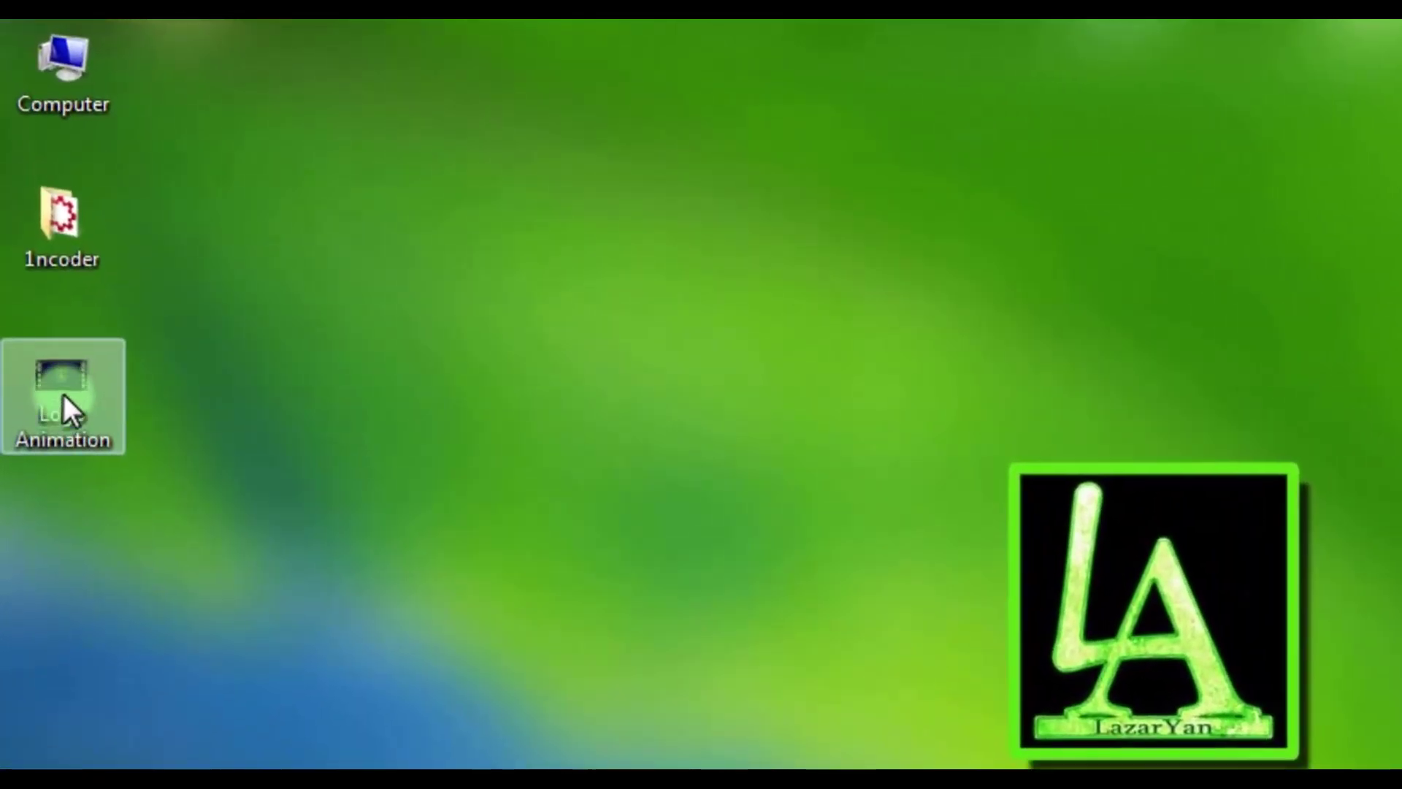
{"action": "mouse_move", "coordinate": [63, 394]}
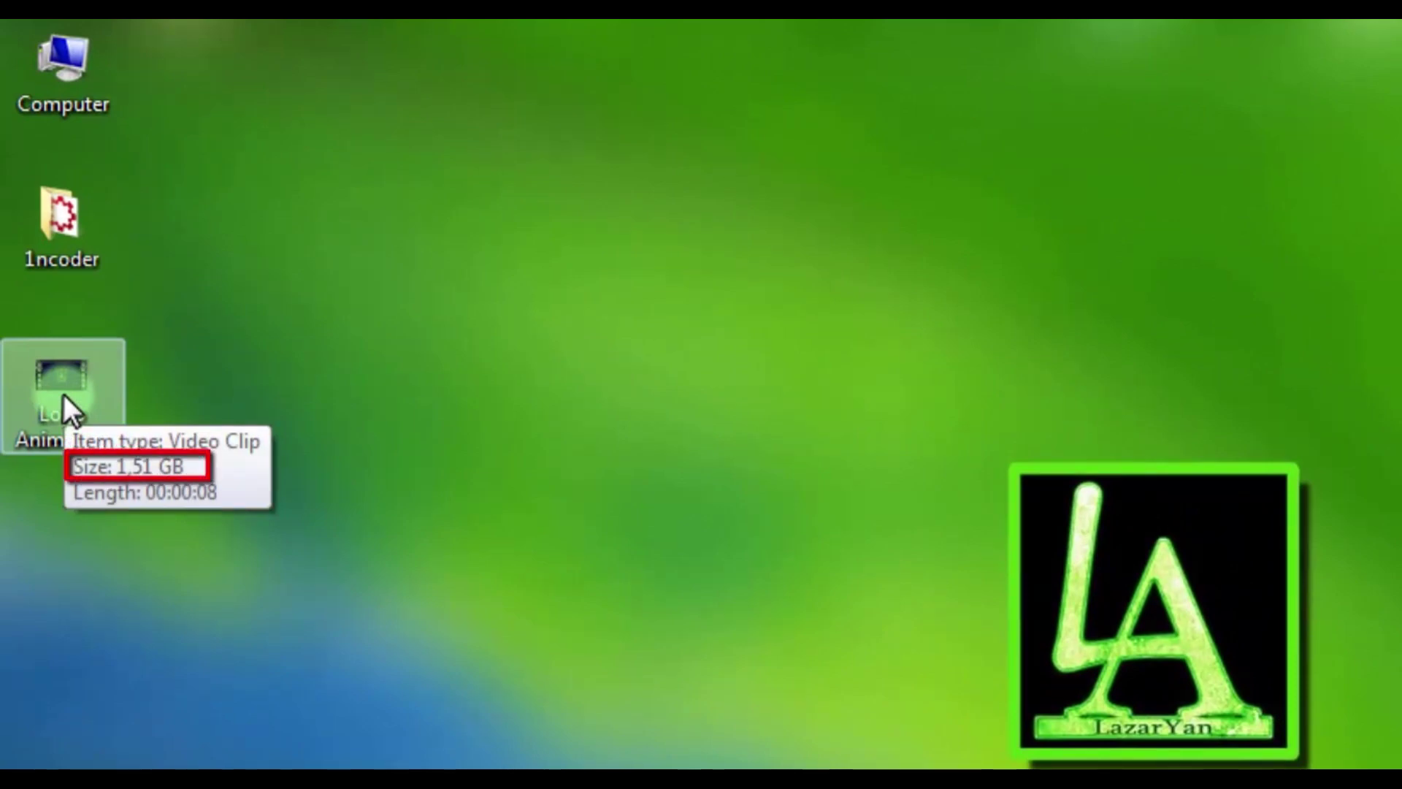
{"action": "double_click", "coordinate": [62, 393]}
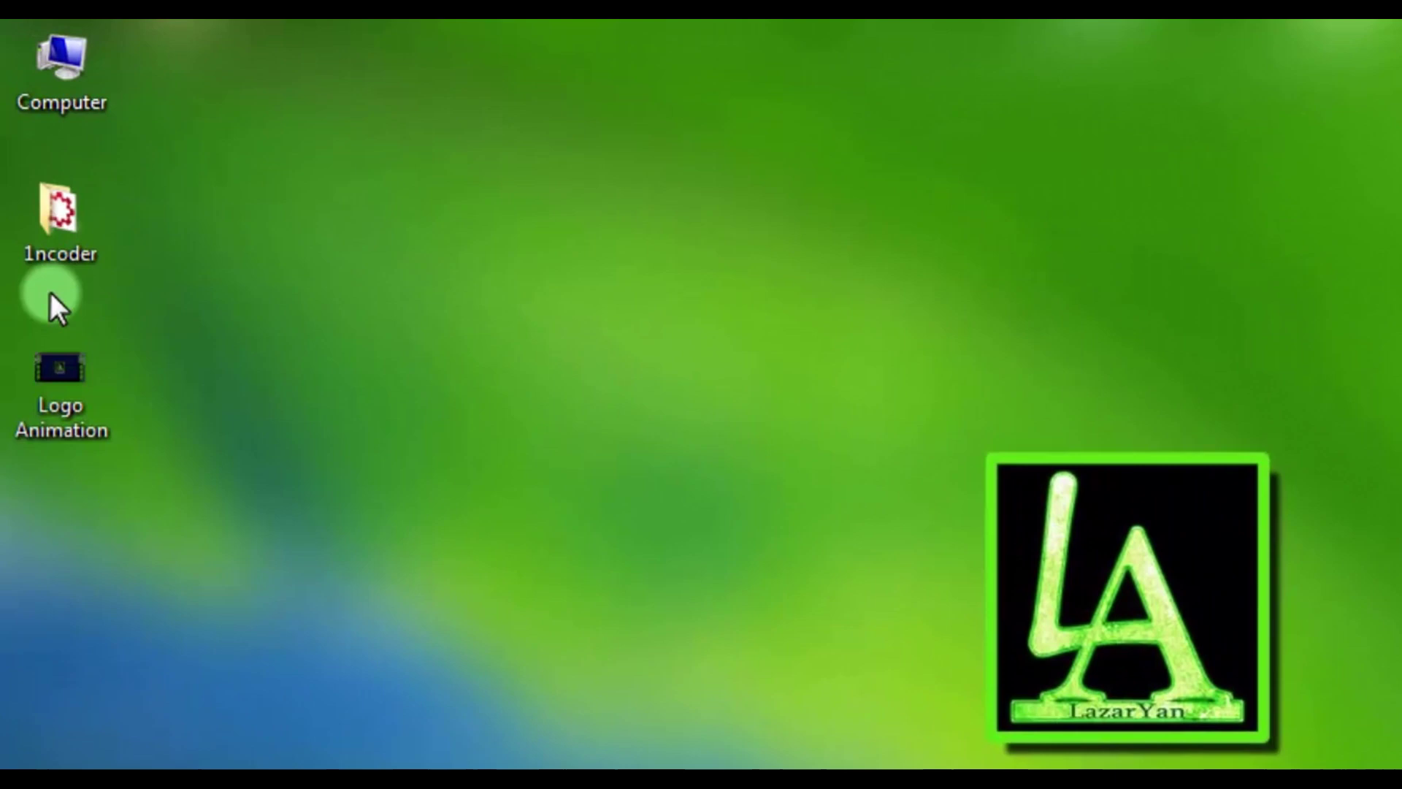
- Open the 1ncoder folder on the desktop and launch the 1ncoder application
{"action": "double_click", "coordinate": [46, 245]}
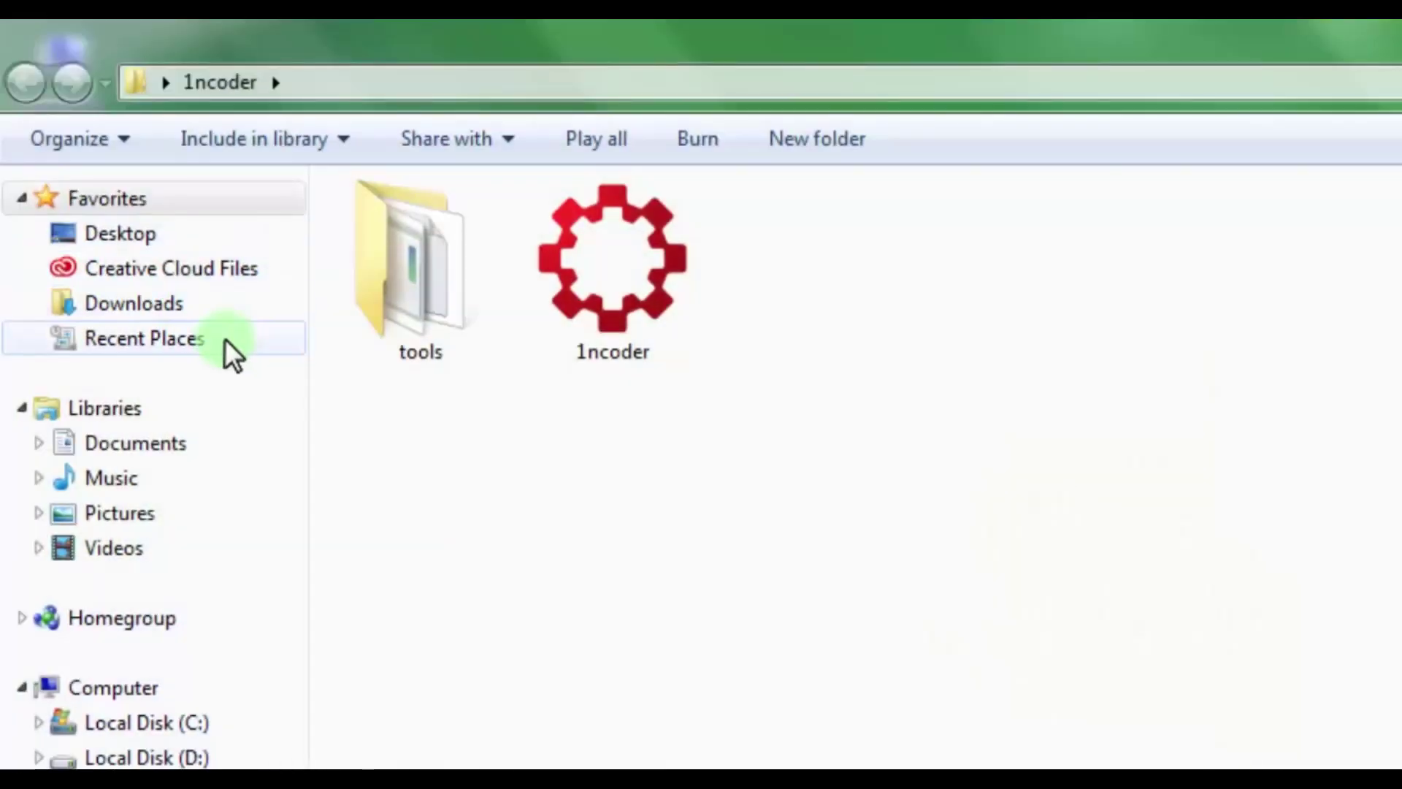
{"action": "left_click", "coordinate": [599, 292]}
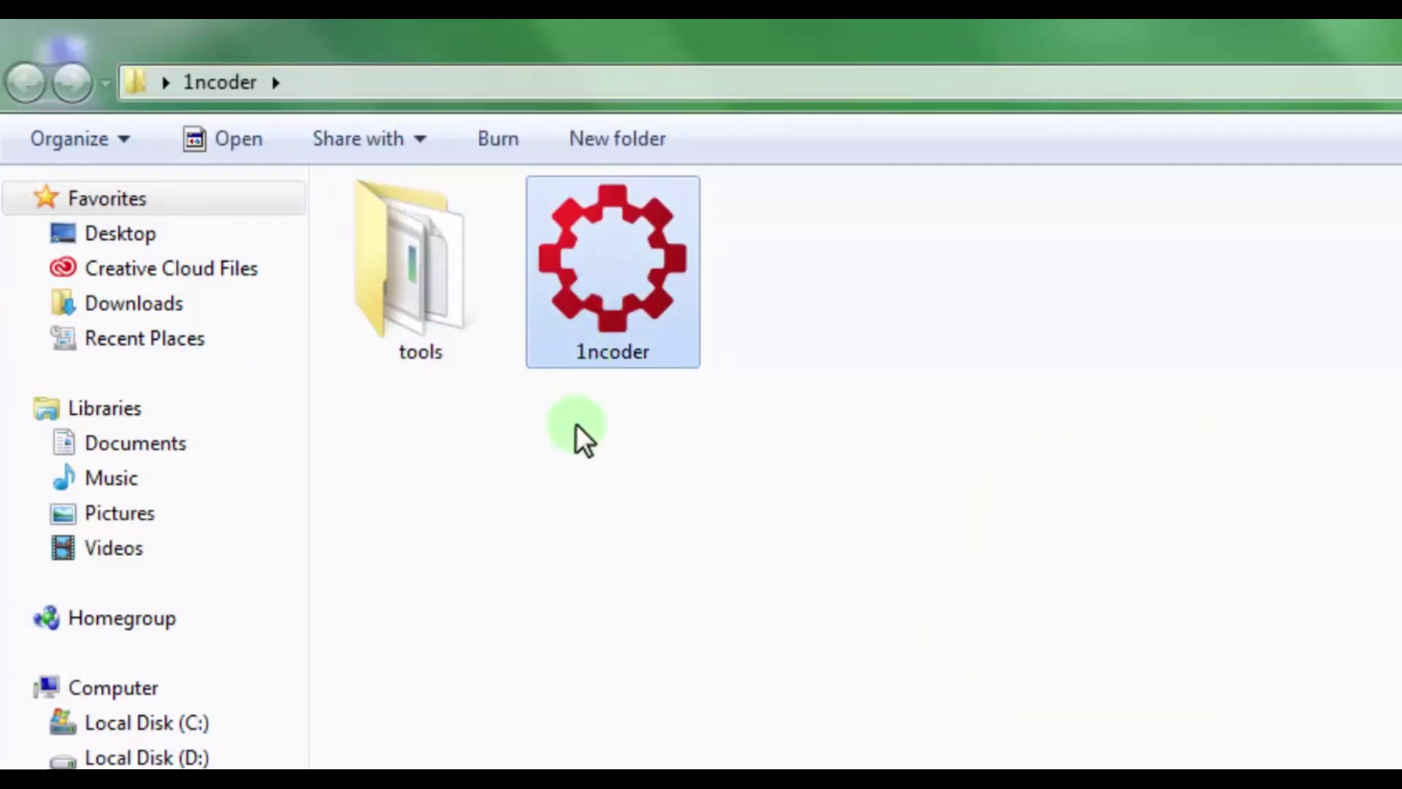
{"action": "double_click", "coordinate": [610, 303]}
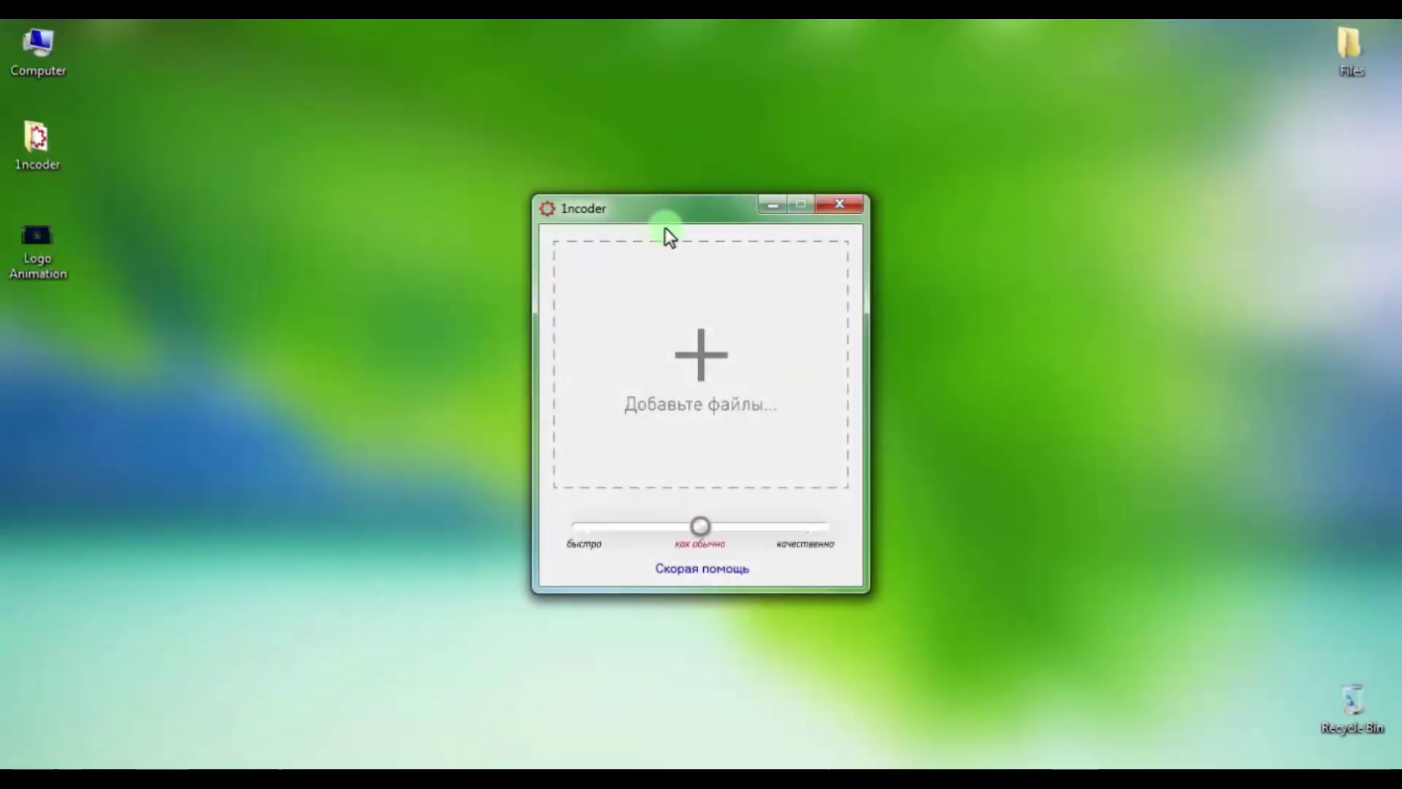
- Set 1ncoder to its best-quality preset, compress Logo Animation.avi, then close 1ncoder
{"action": "left_click_drag", "start_coordinate": [692, 219], "coordinate": [555, 144]}
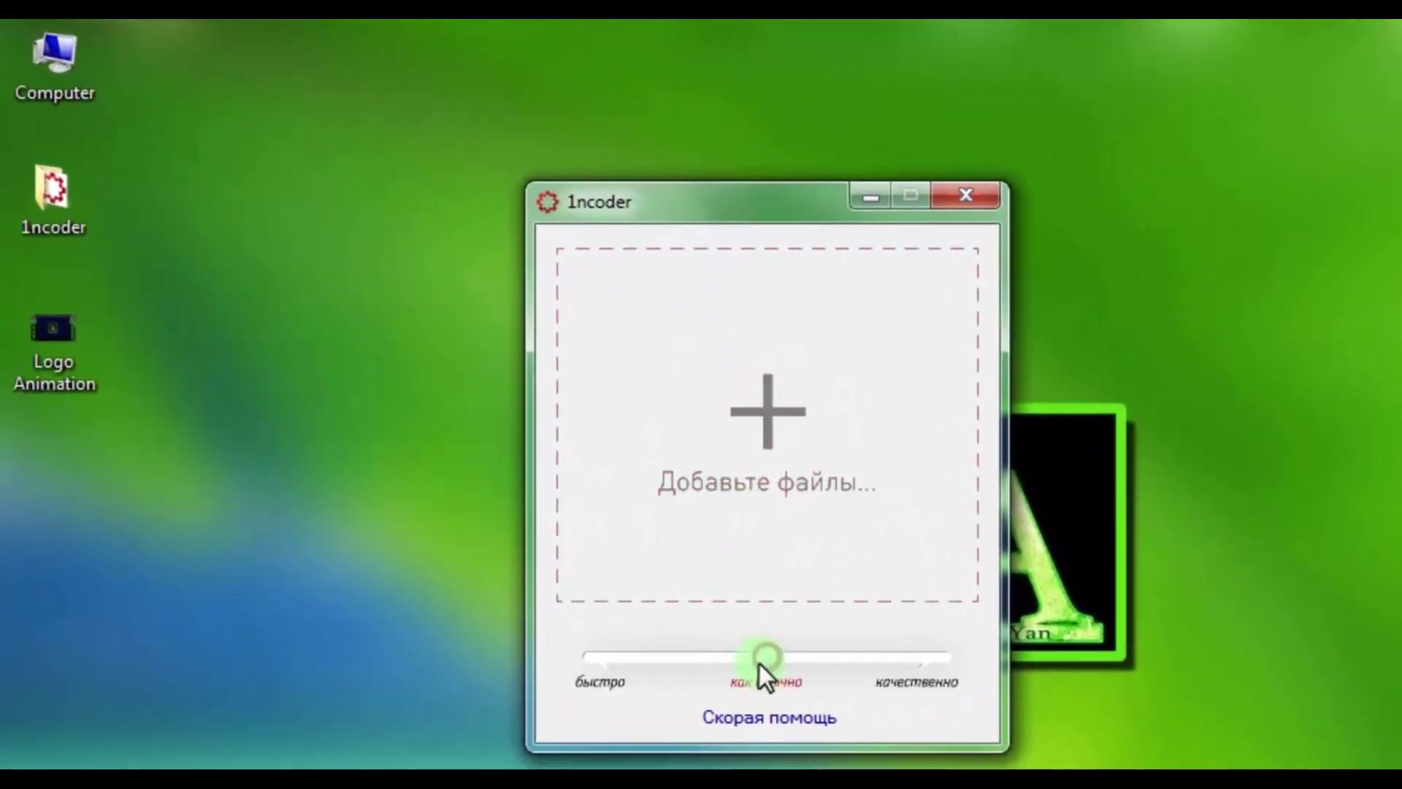
{"action": "left_click_drag", "start_coordinate": [563, 454], "coordinate": [467, 444]}
{"action": "left_click_drag", "start_coordinate": [763, 655], "coordinate": [956, 668]}
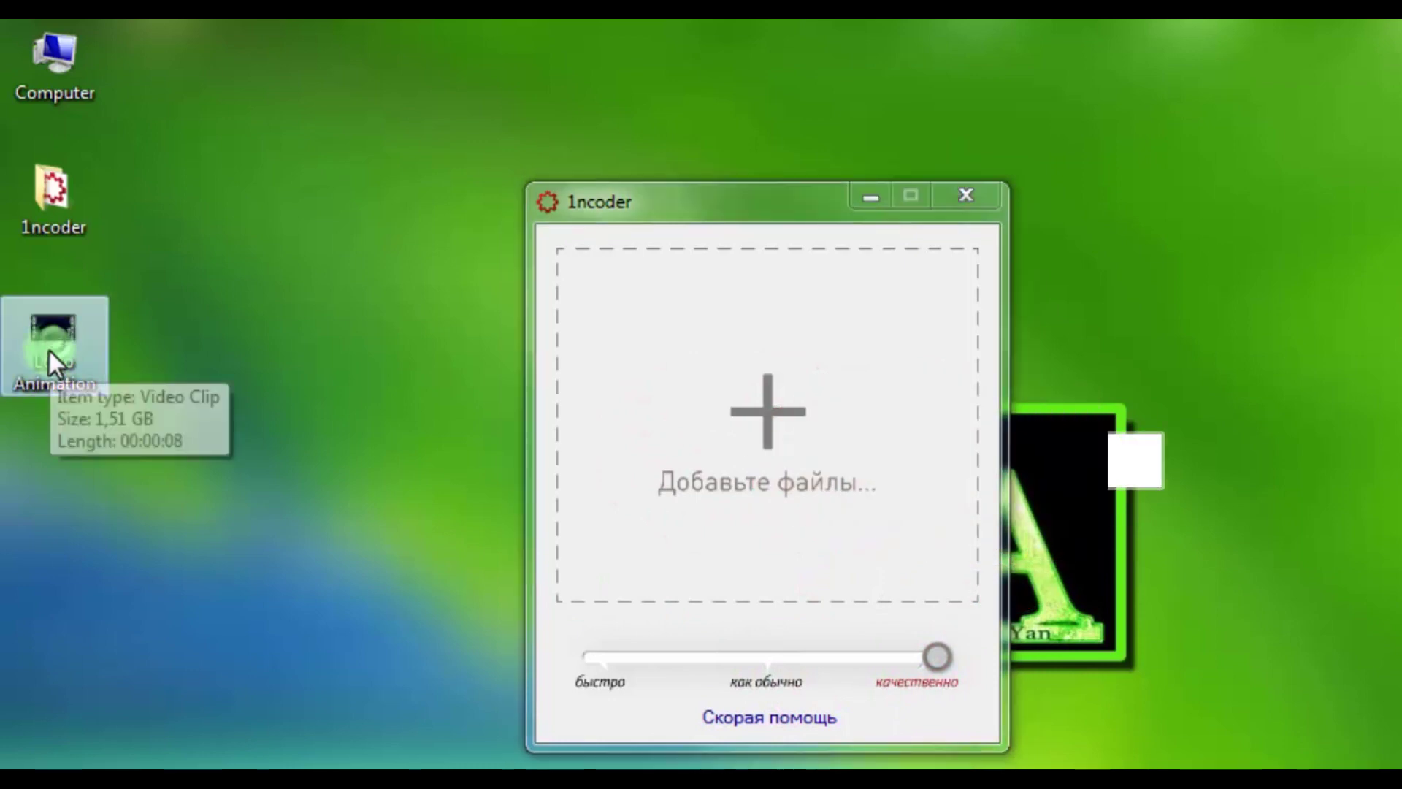
{"action": "left_click_drag", "start_coordinate": [47, 334], "coordinate": [785, 439]}
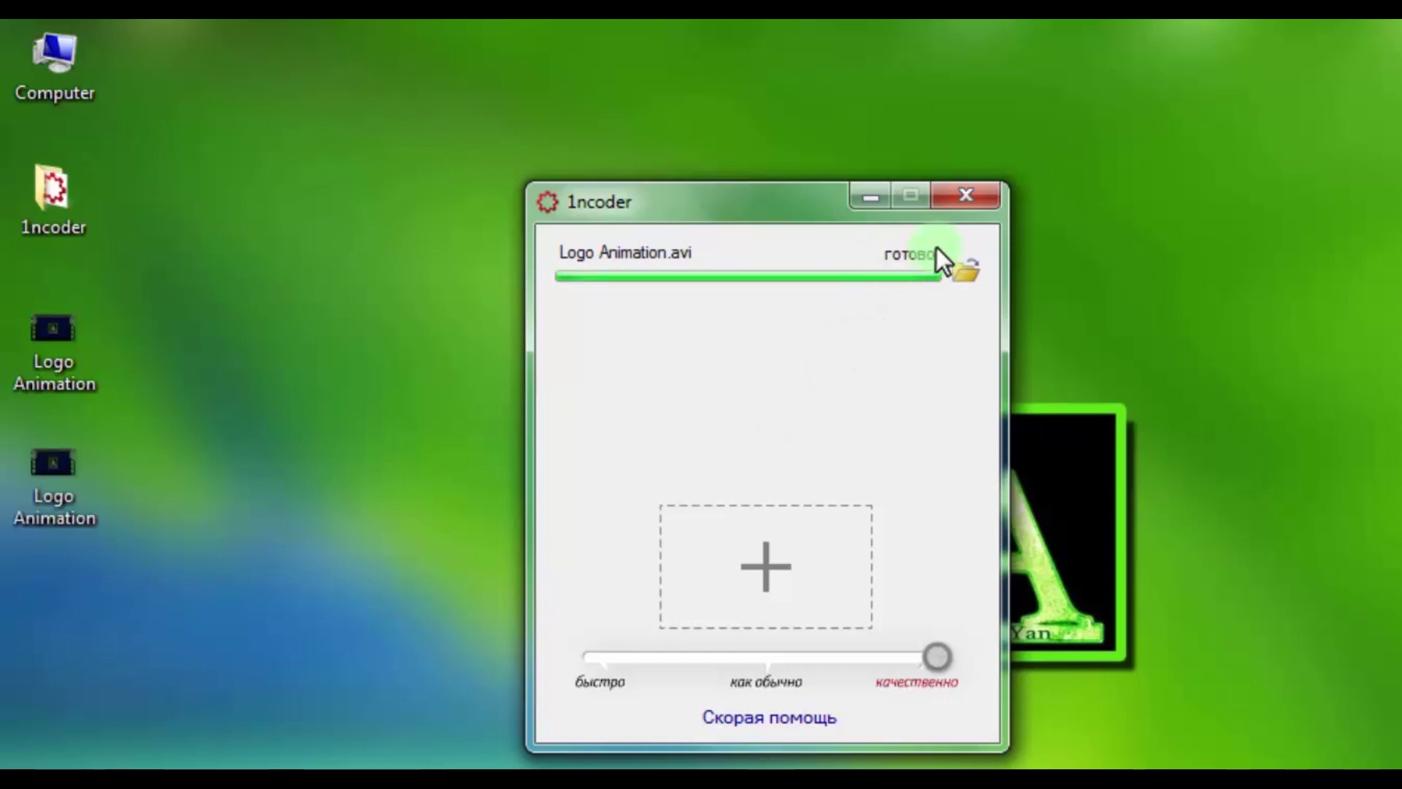
{"action": "left_click", "coordinate": [964, 203]}
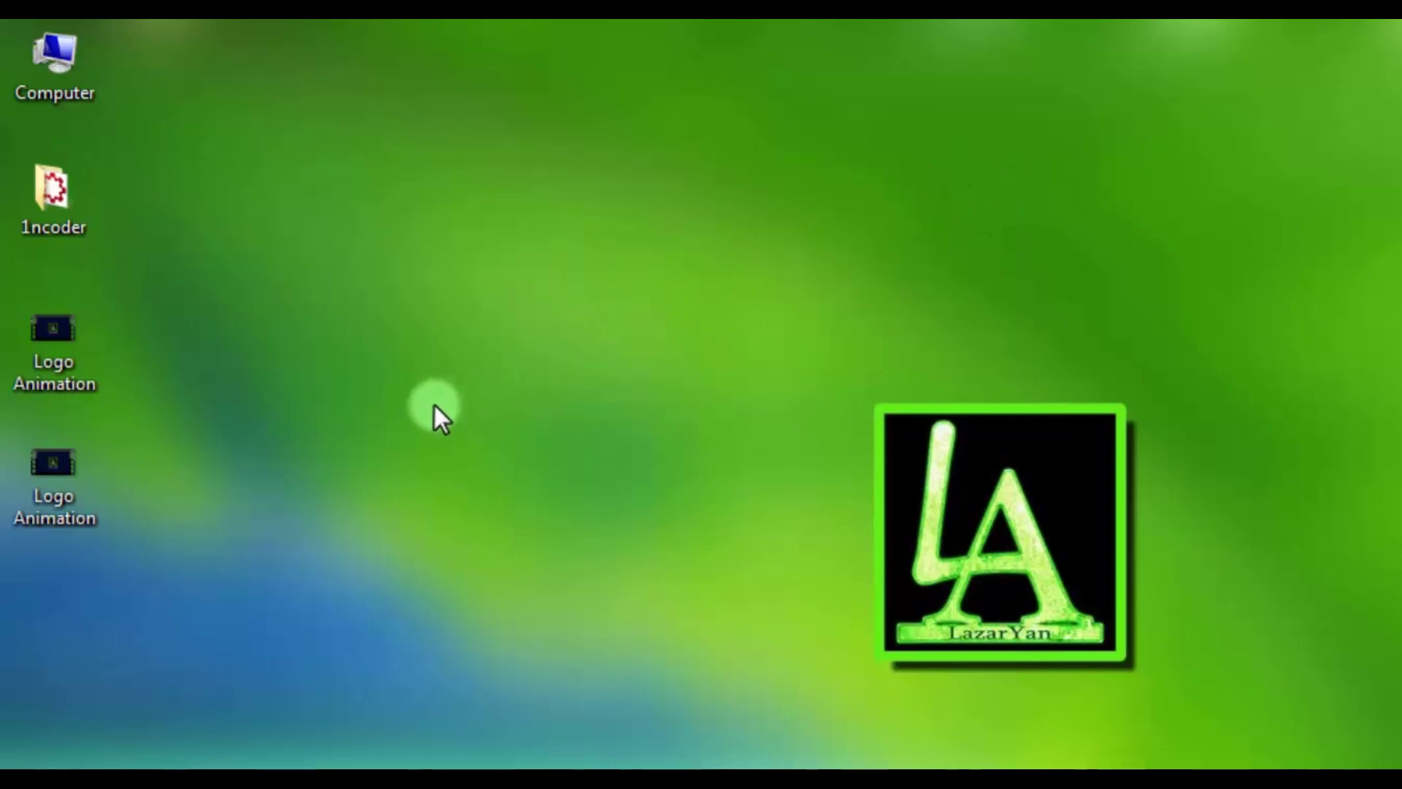
- Compare the 1.51 GB original Logo Animation with the 93,0 KB MP4 version
{"action": "mouse_move", "coordinate": [52, 526]}
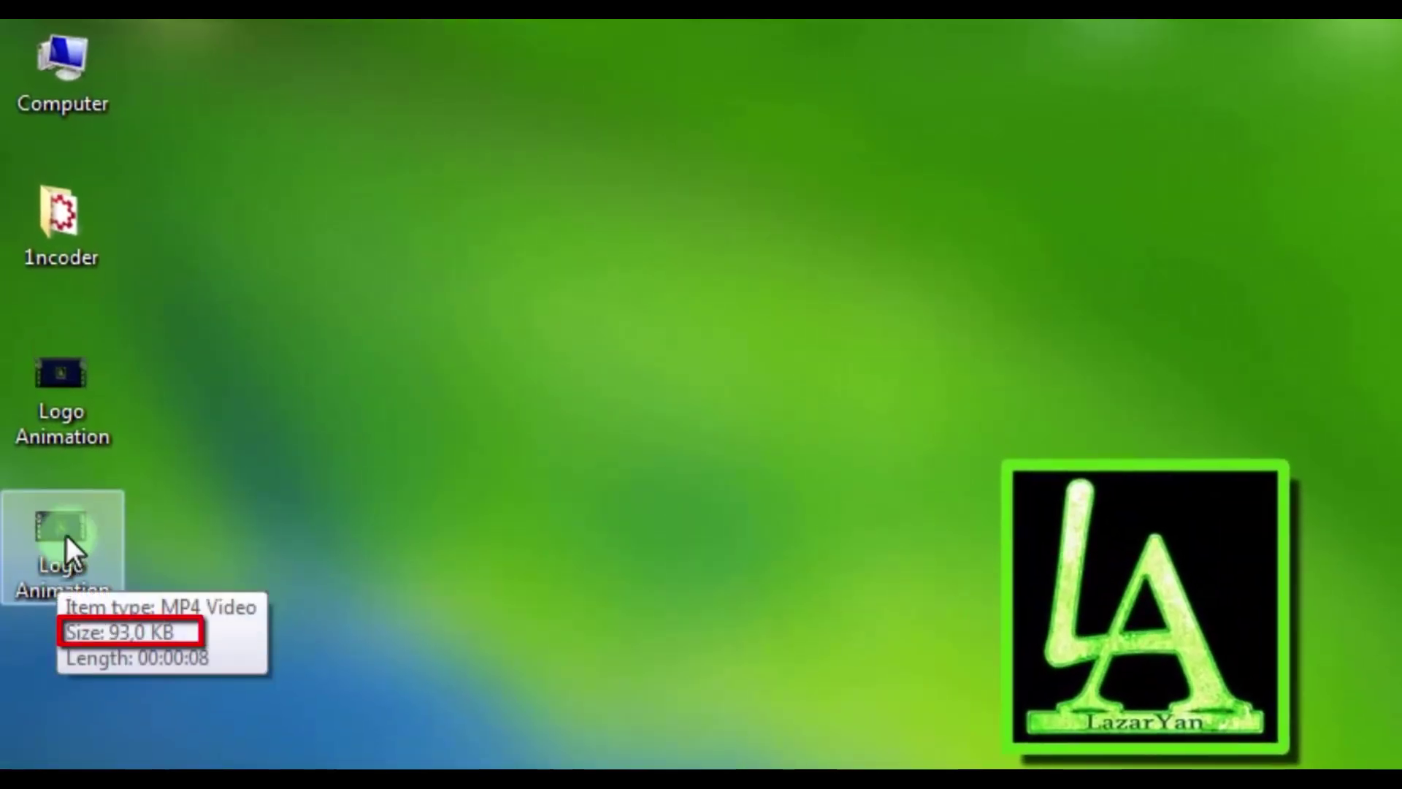
{"action": "mouse_move", "coordinate": [66, 420]}
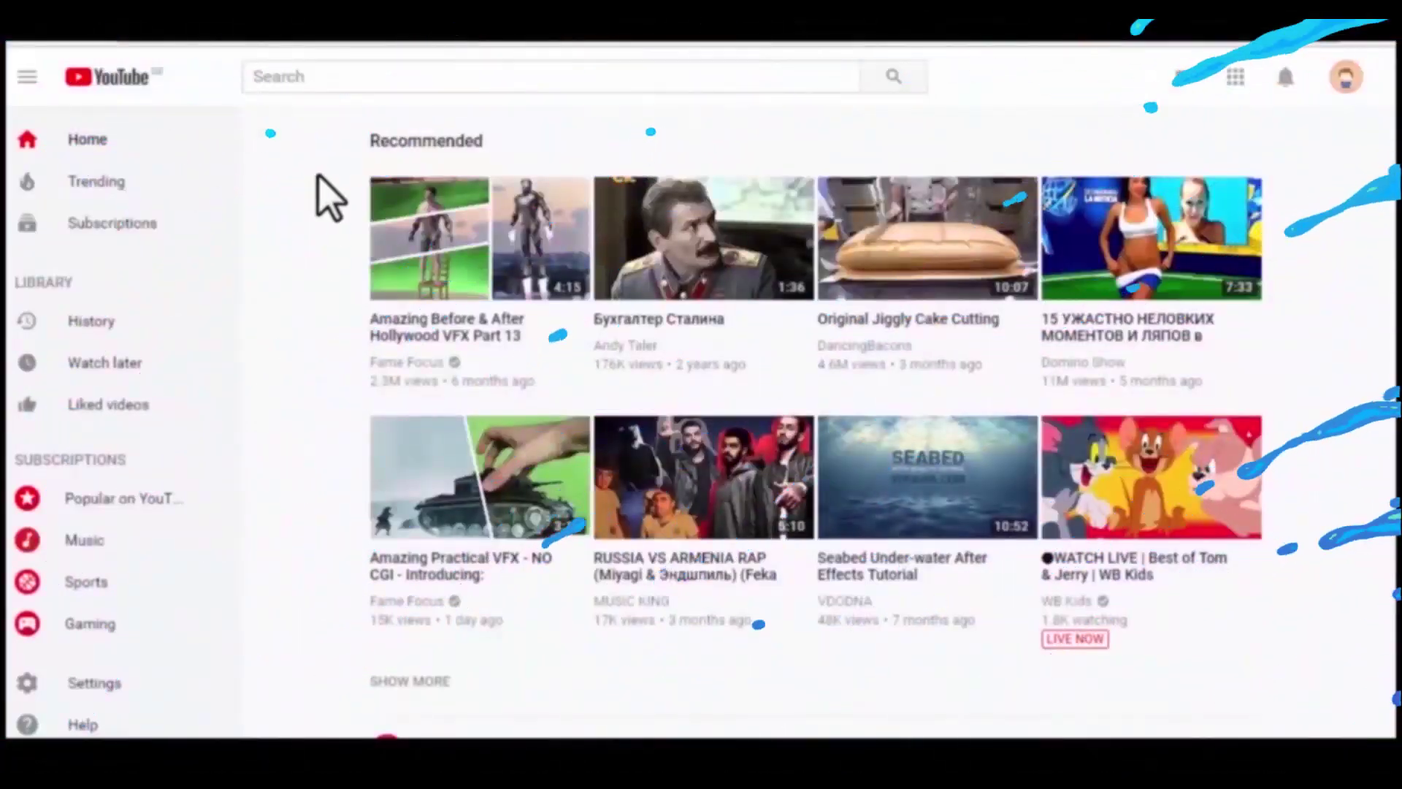
- Search YouTube for the author's VFX channel by name, open its page and subscribe
{"action": "left_click", "coordinate": [362, 78]}
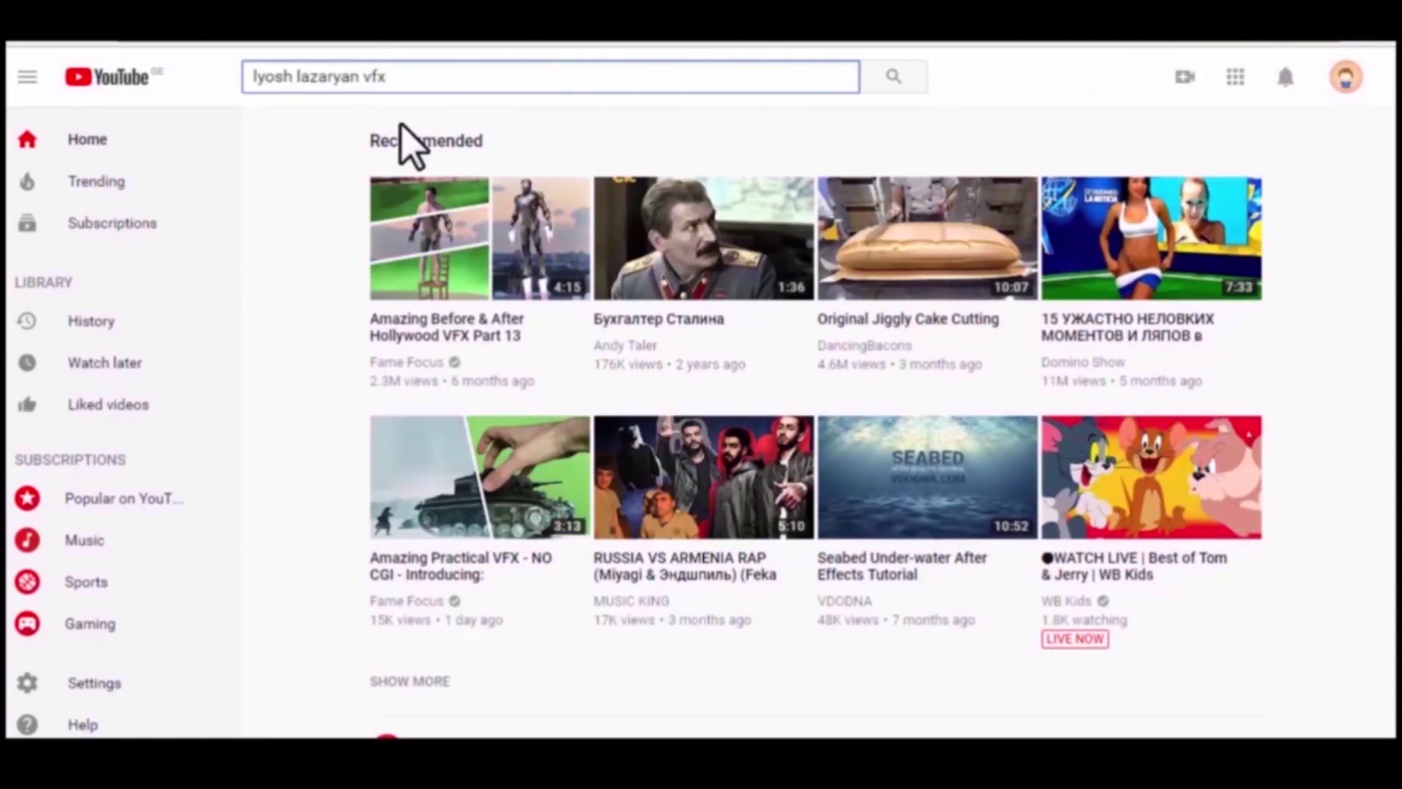
{"action": "type", "text": "lyosh lazaryan vfx"}
{"action": "left_click", "coordinate": [891, 83]}
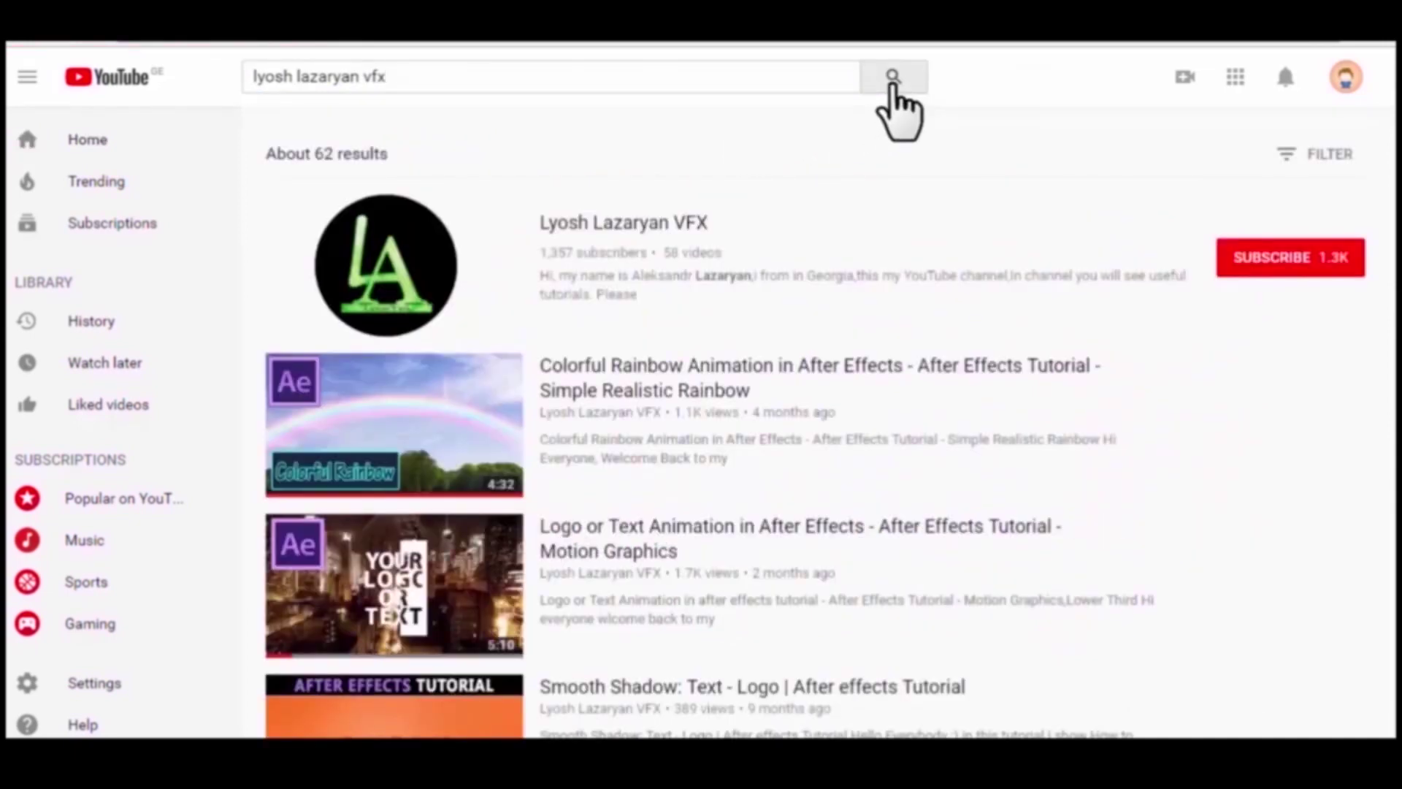
{"action": "left_click", "coordinate": [660, 222]}
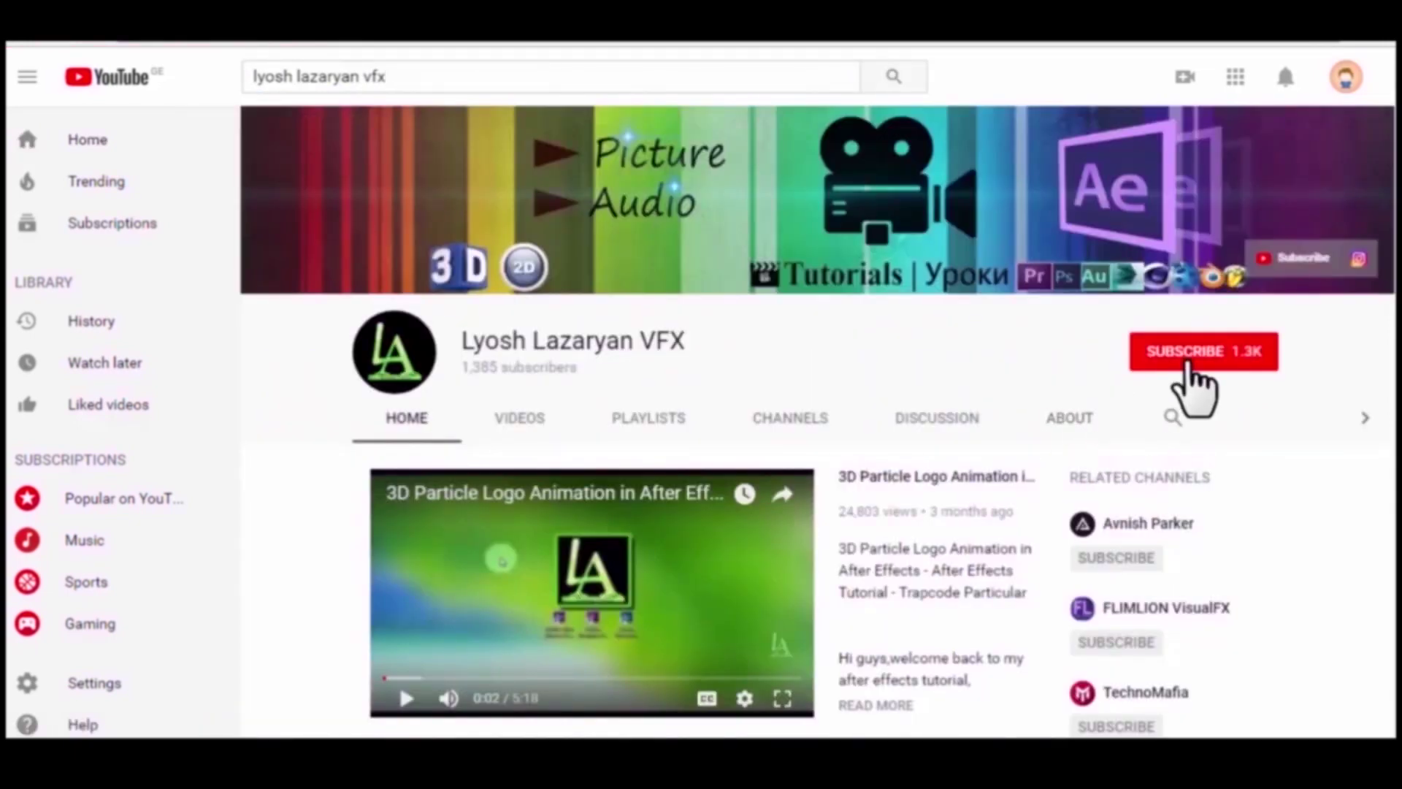
{"action": "left_click", "coordinate": [1188, 363]}
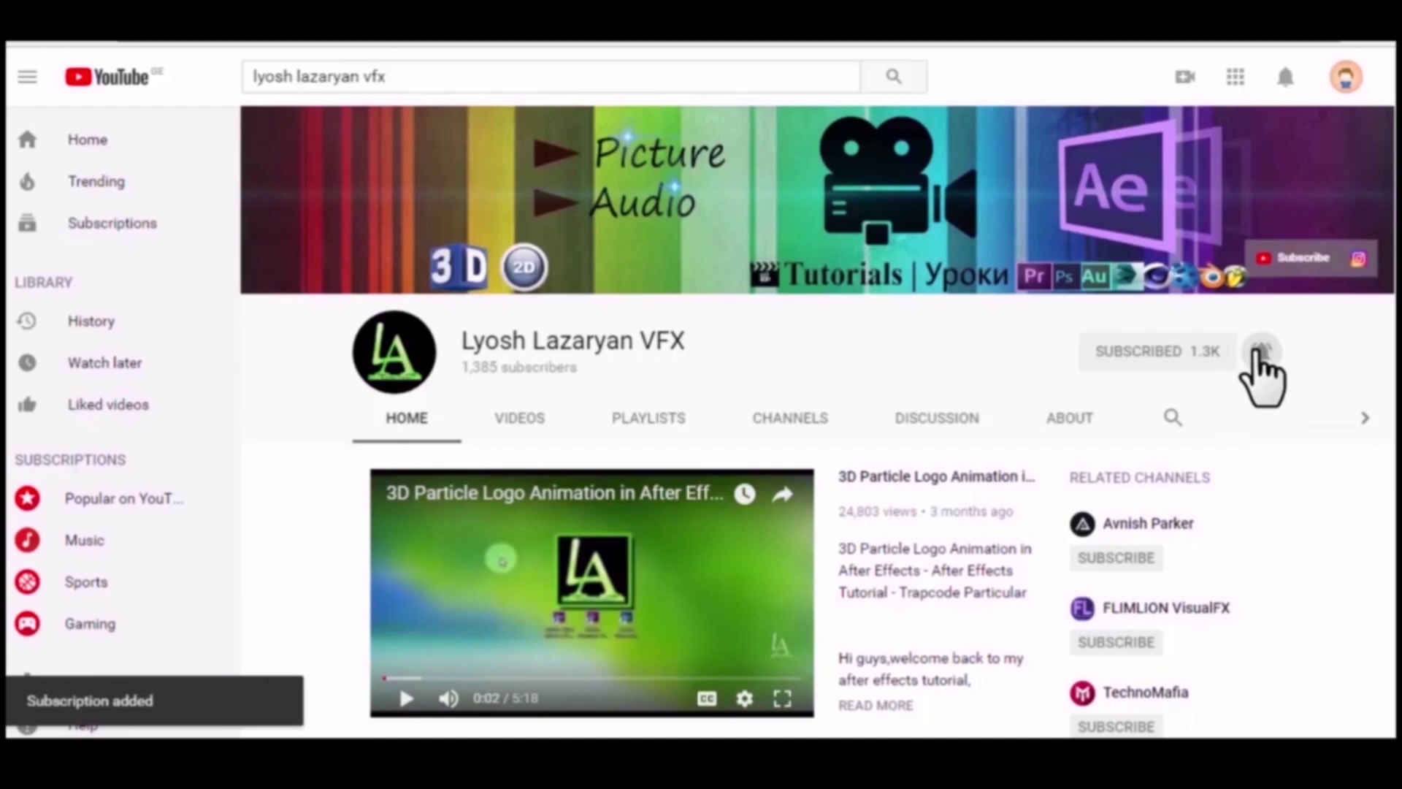